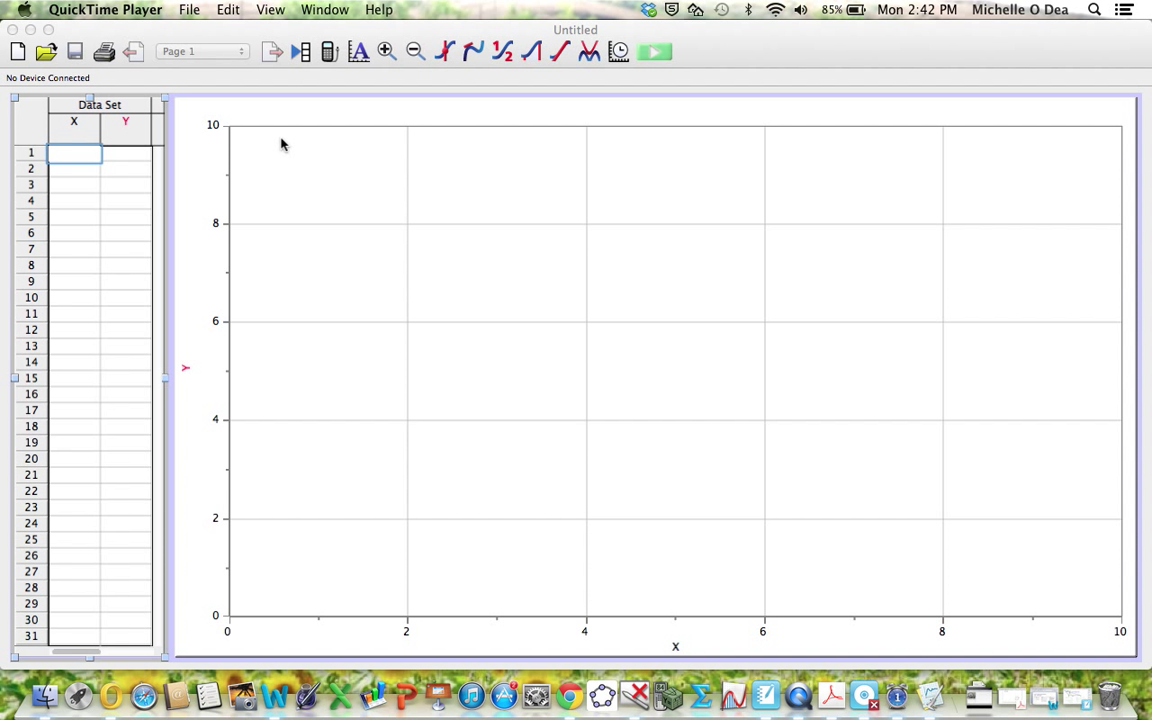
Step: Bring the Logger Pro window with its empty X/Y table and blank graph to the front
click(301, 90)
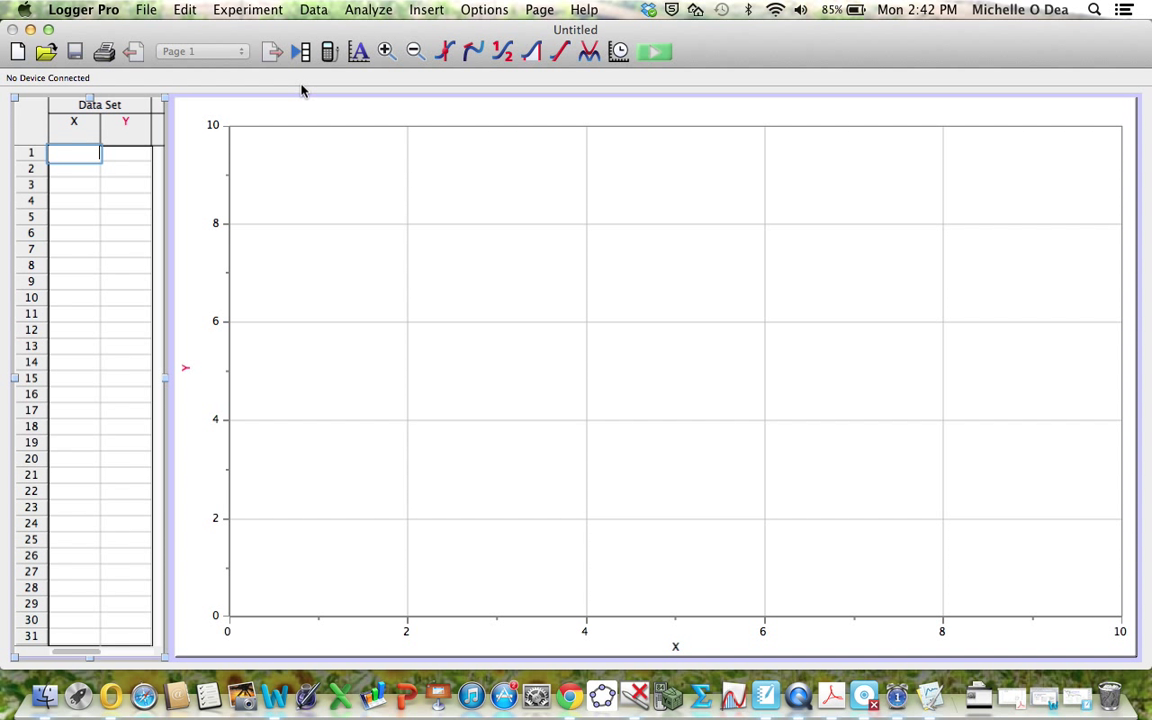
Step: Insert the movie '1.1 Bike Wheel Movie.mov' from the Desktop onto the page
click(427, 10)
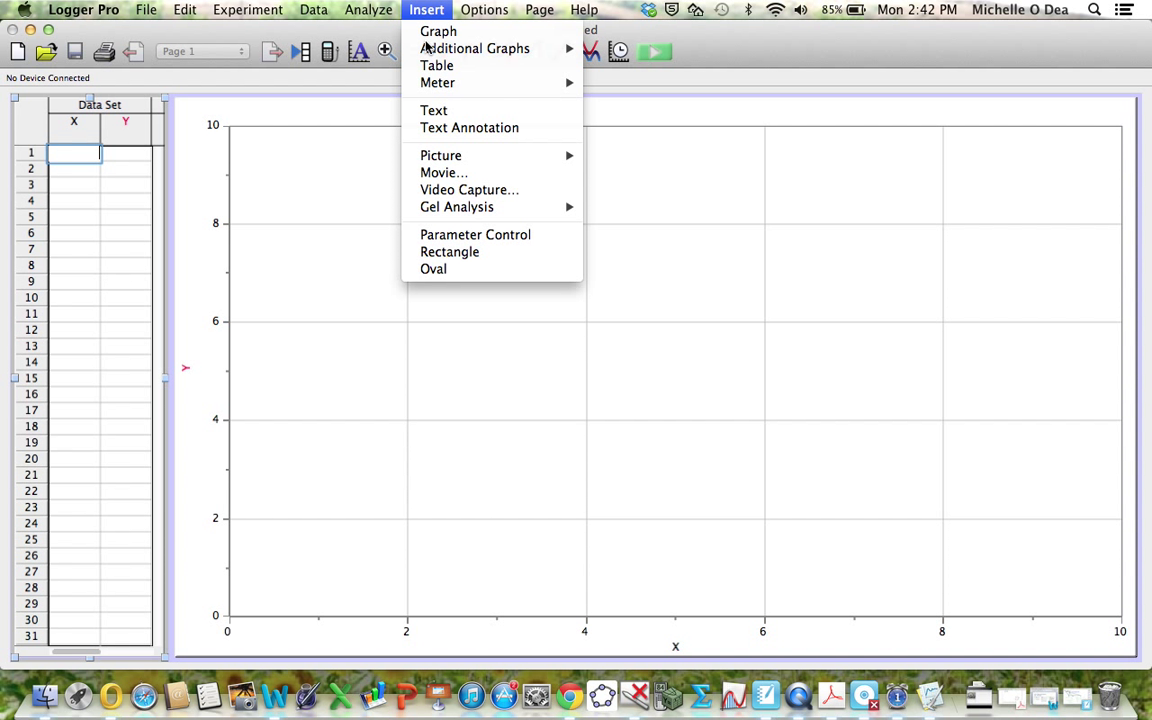
click(445, 173)
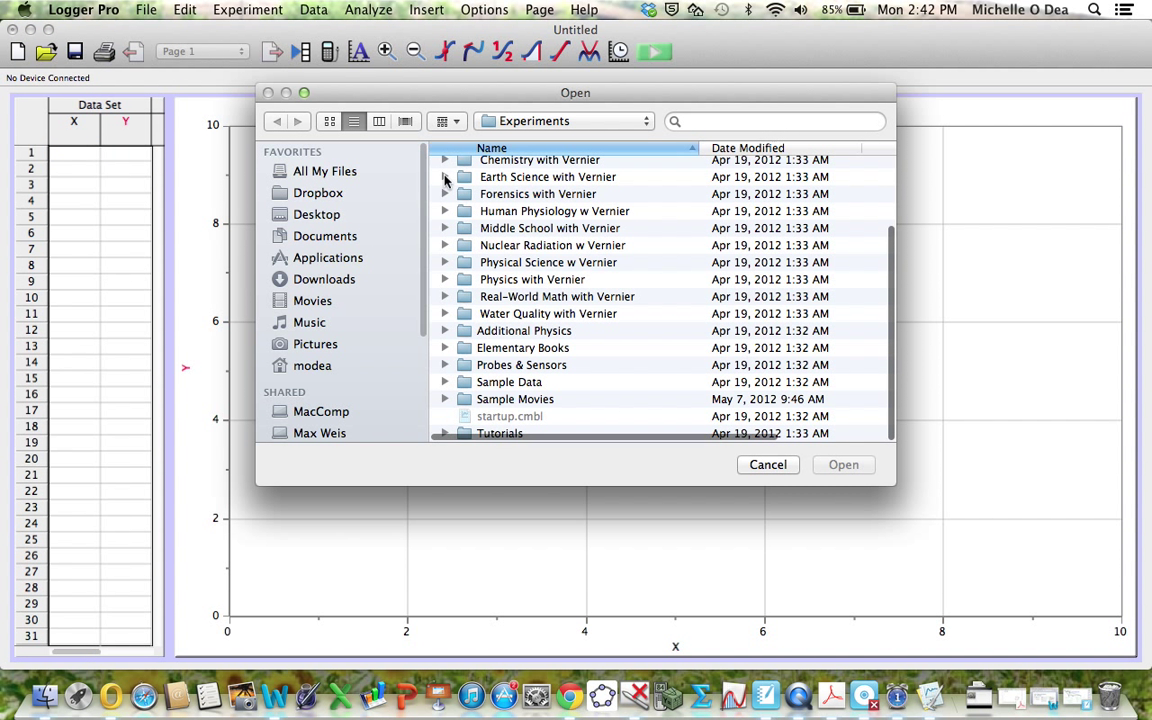
click(330, 215)
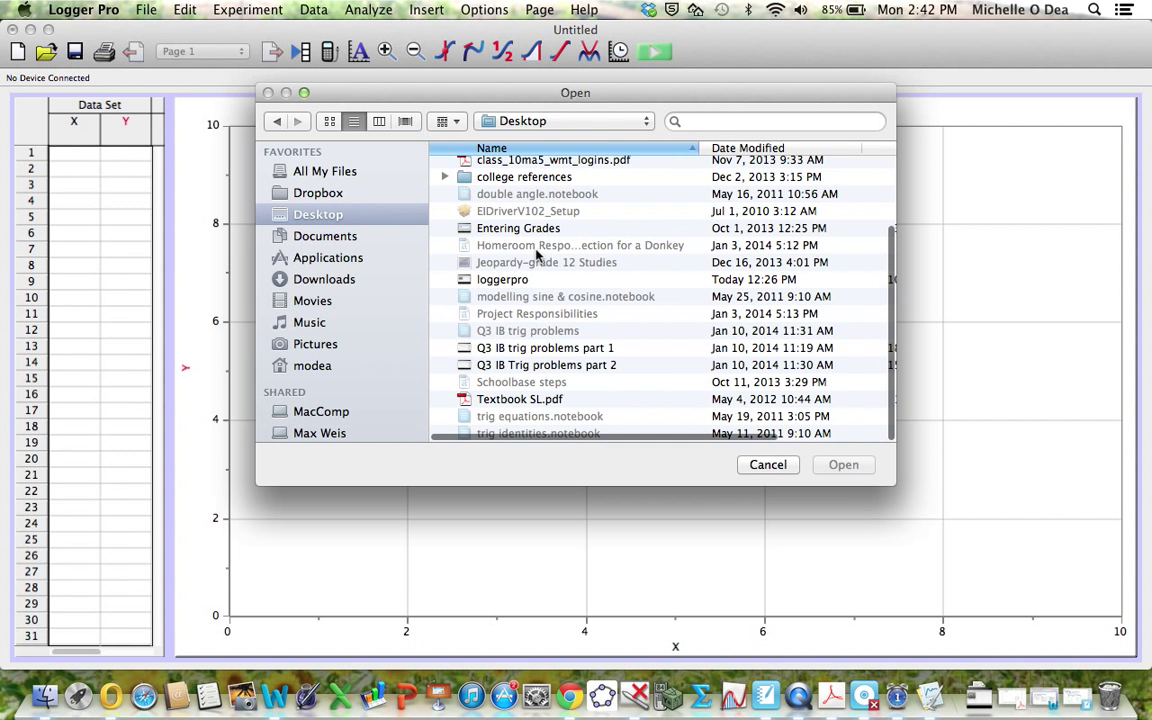
scroll(537, 256, up, 5)
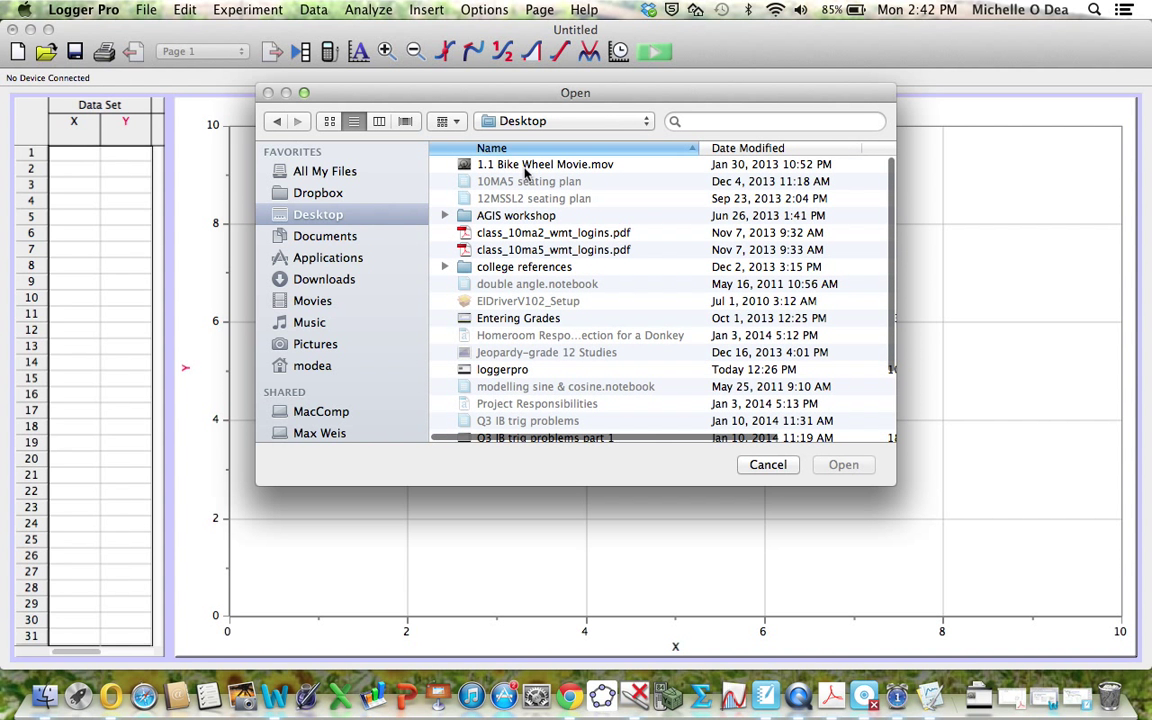
click(478, 164)
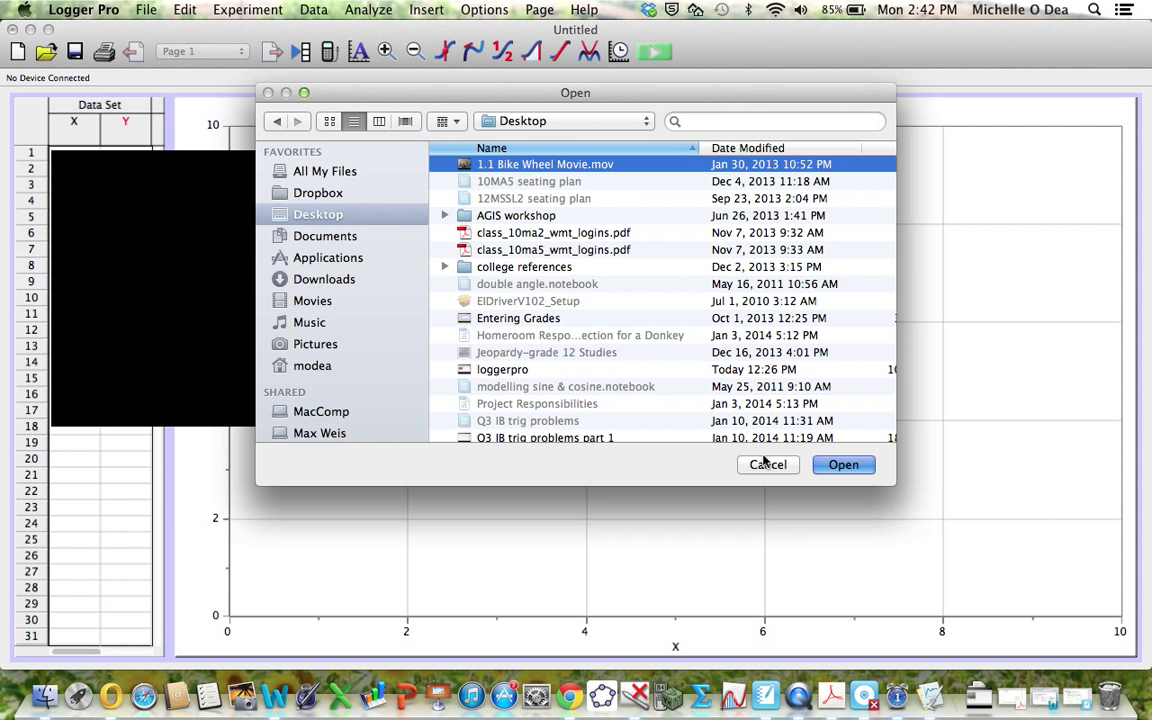
click(825, 462)
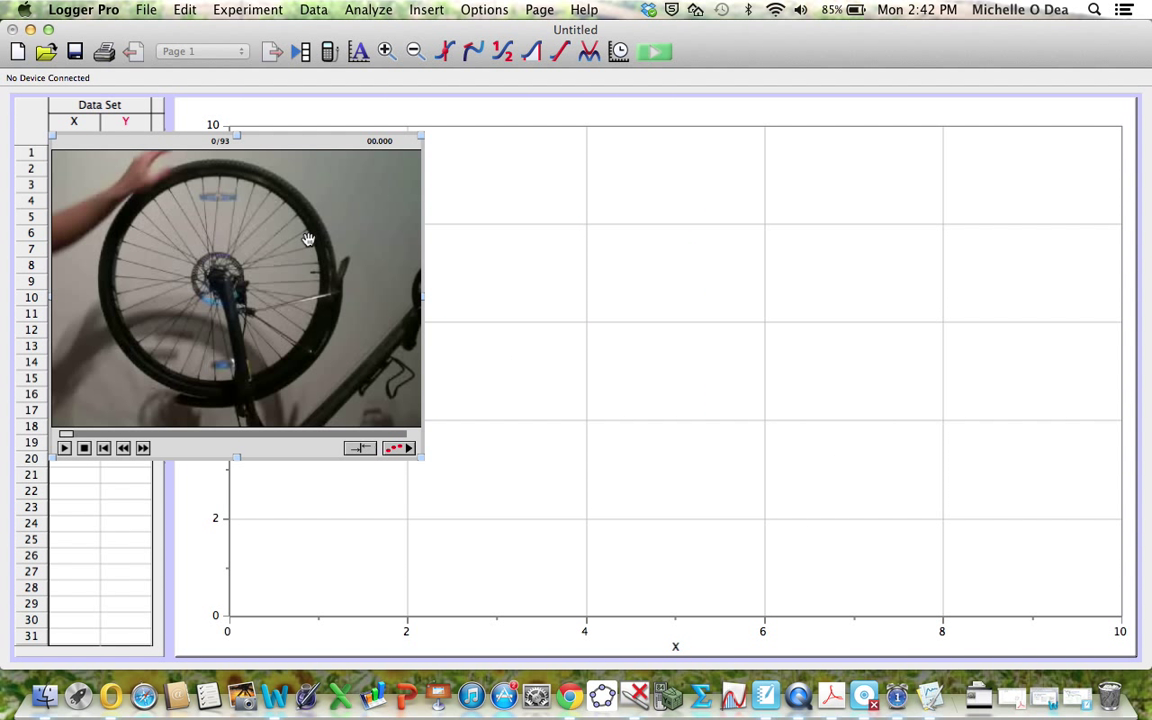
Step: Auto Arrange the page so the wheel video, data table and graph are laid out together
click(486, 10)
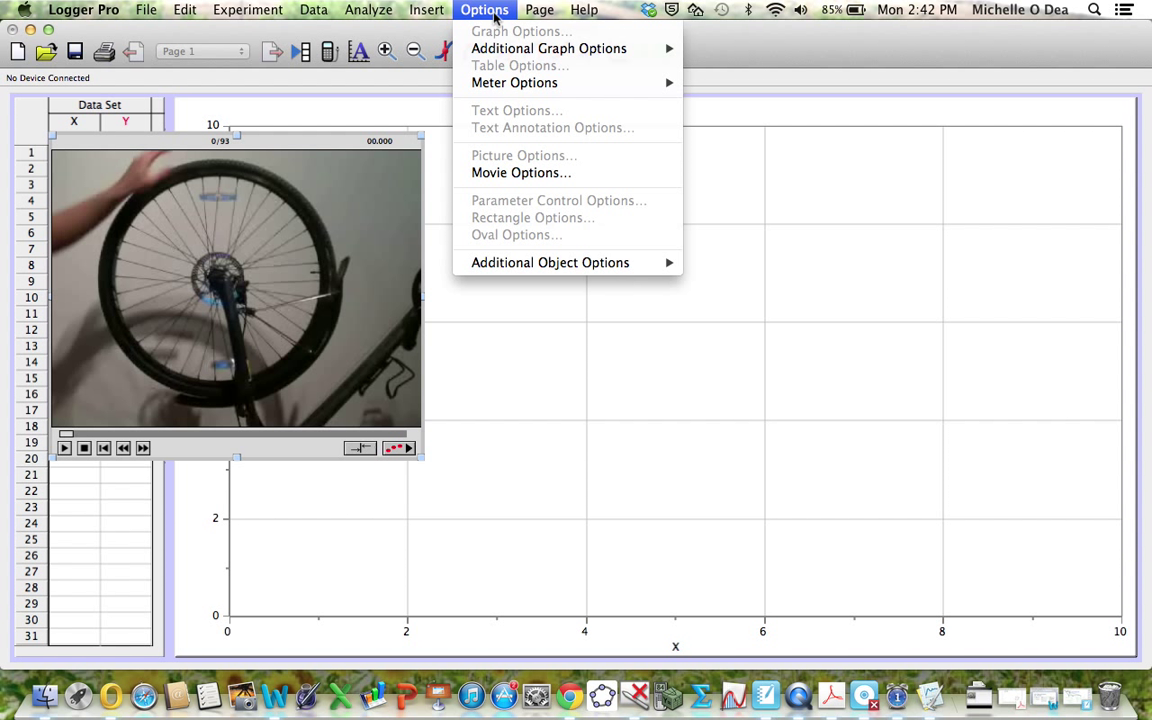
mouse_move(544, 14)
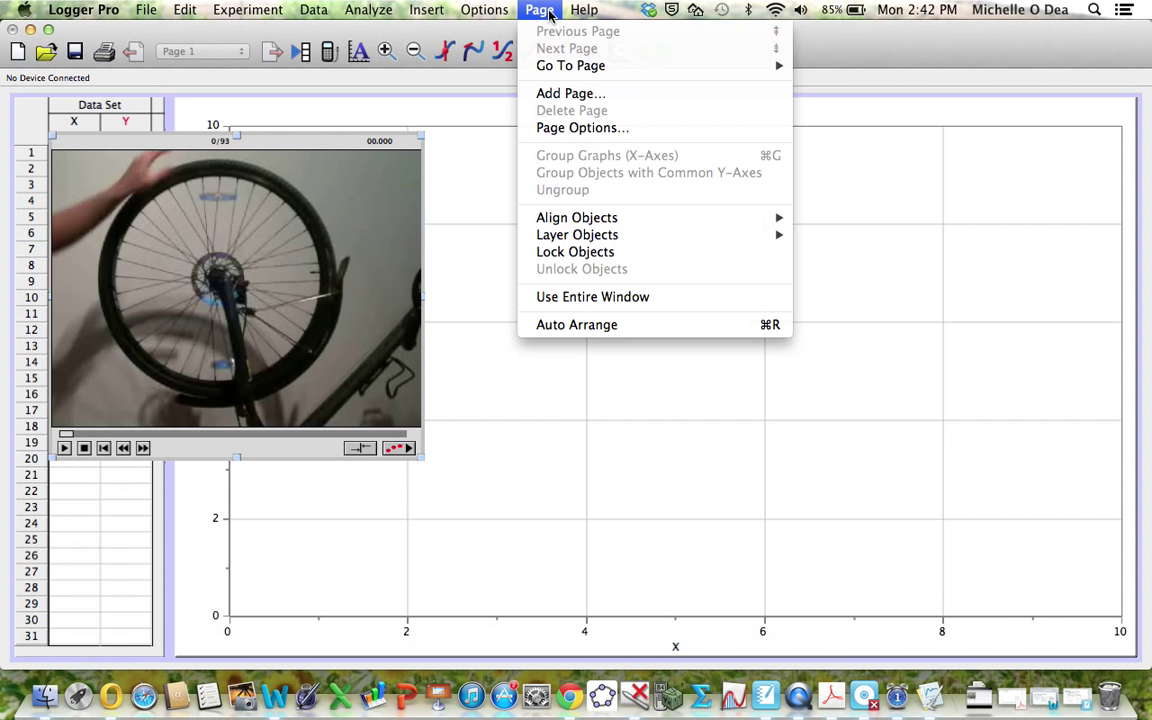
click(586, 331)
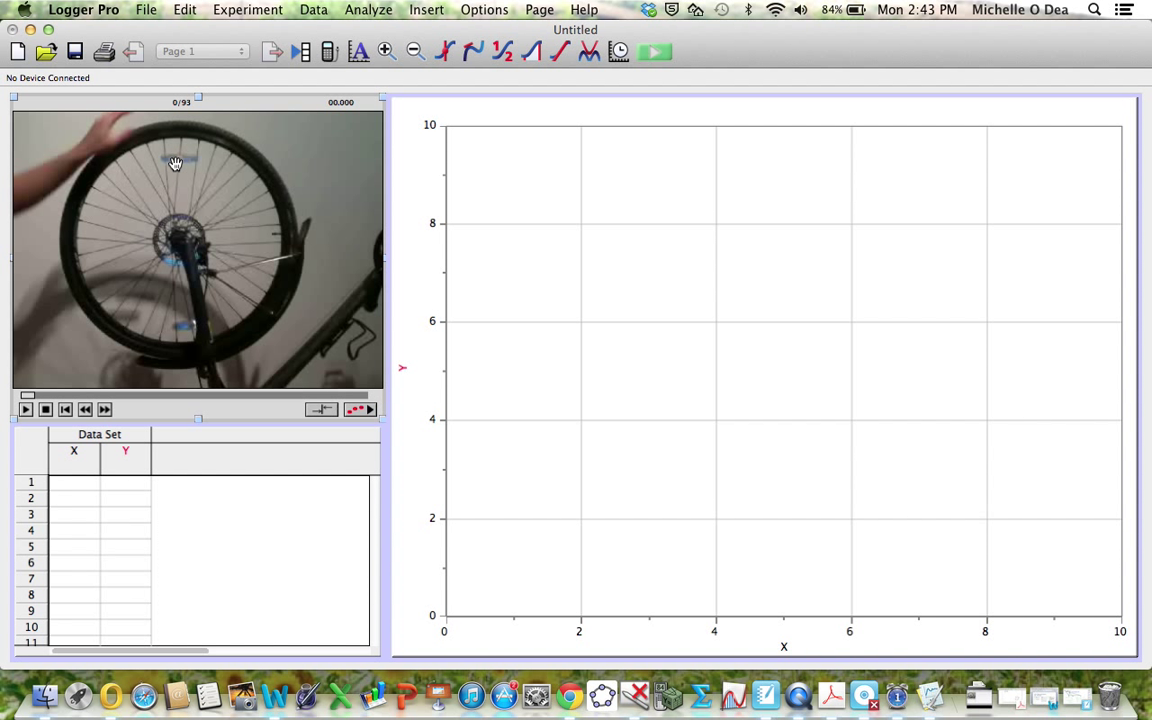
Step: Enable video analysis and advance the wheel movie to frame 14 of 93
click(357, 410)
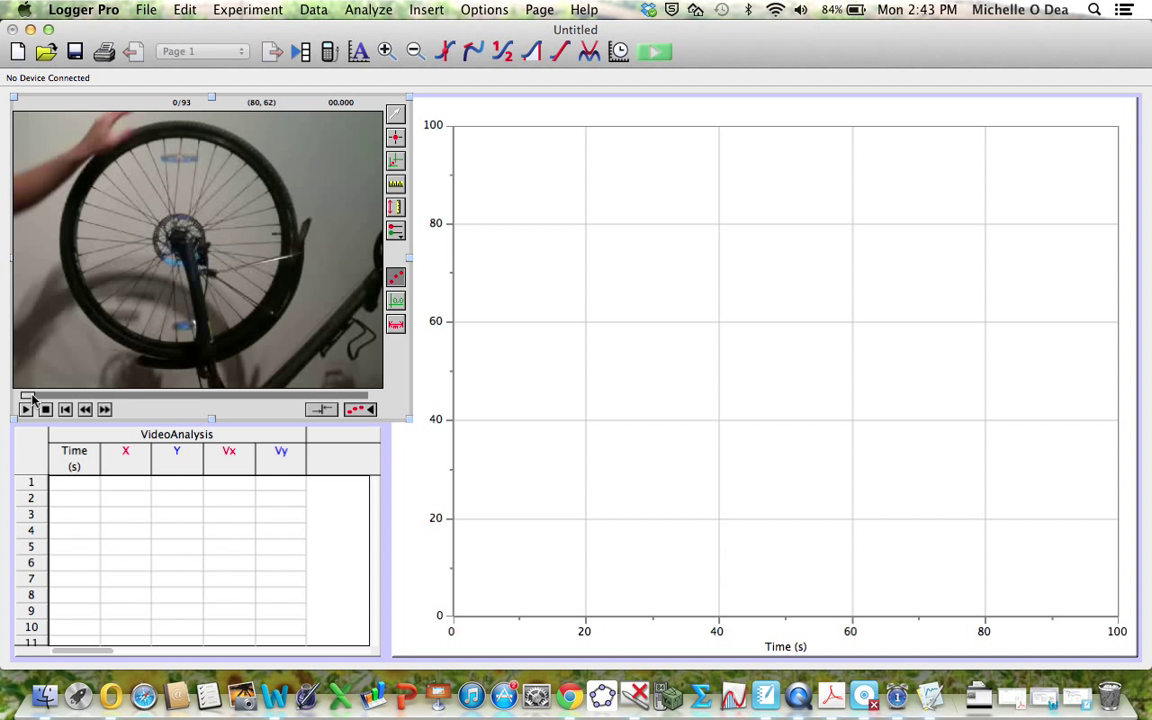
drag(35, 397, 57, 398)
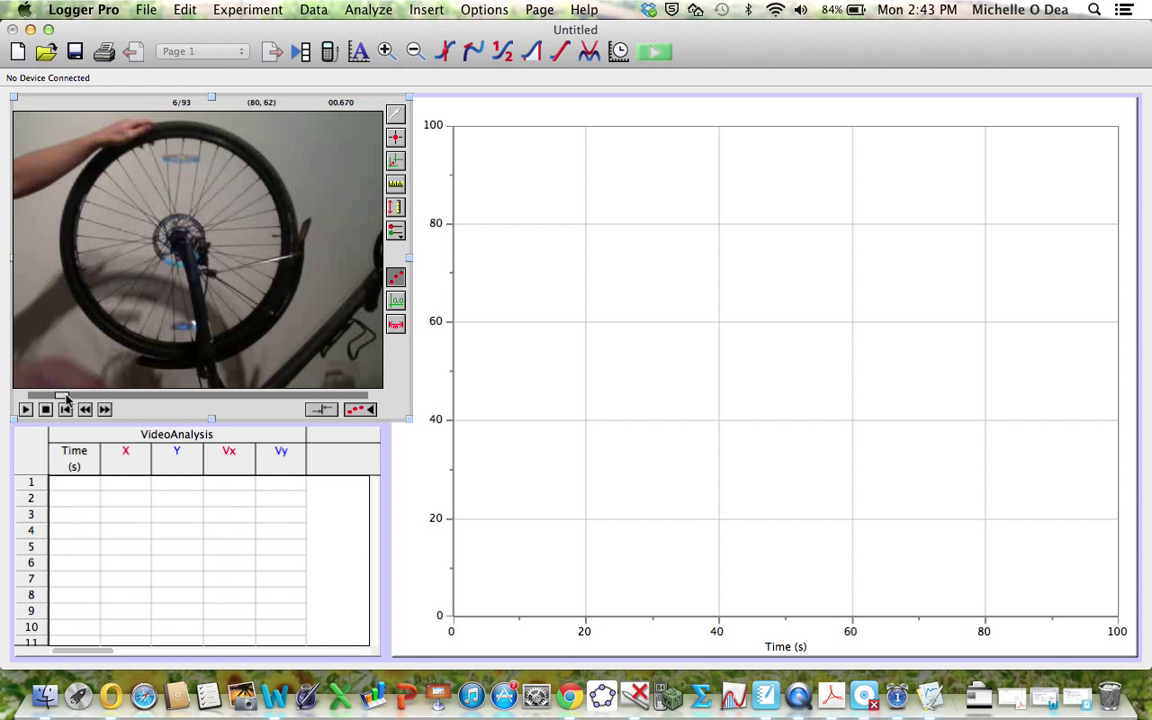
drag(66, 397, 89, 398)
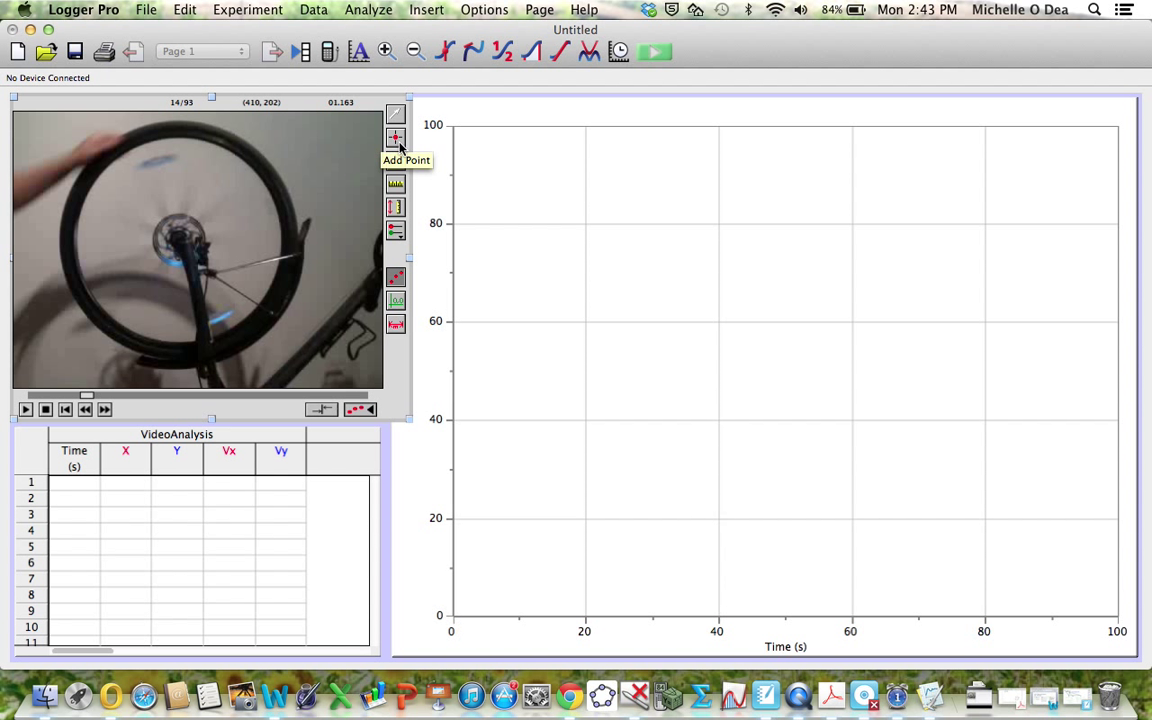
Step: With Add Point, mark the reflector's position in each successive frame through frame 46
click(396, 139)
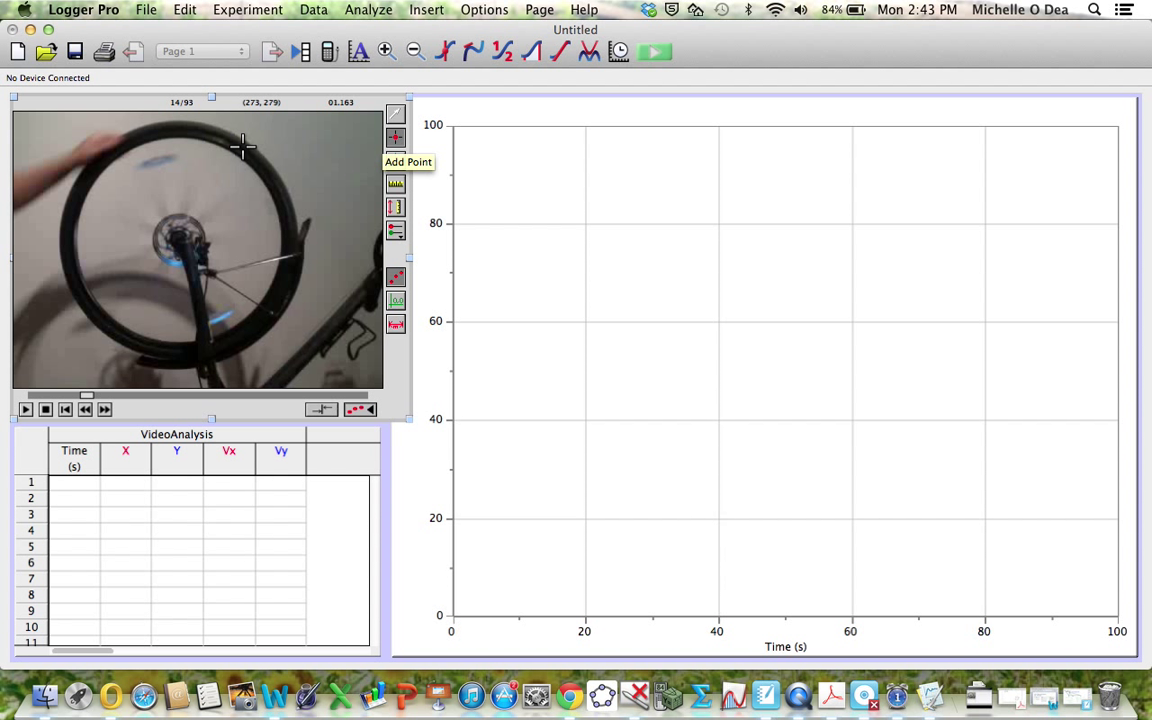
click(158, 160)
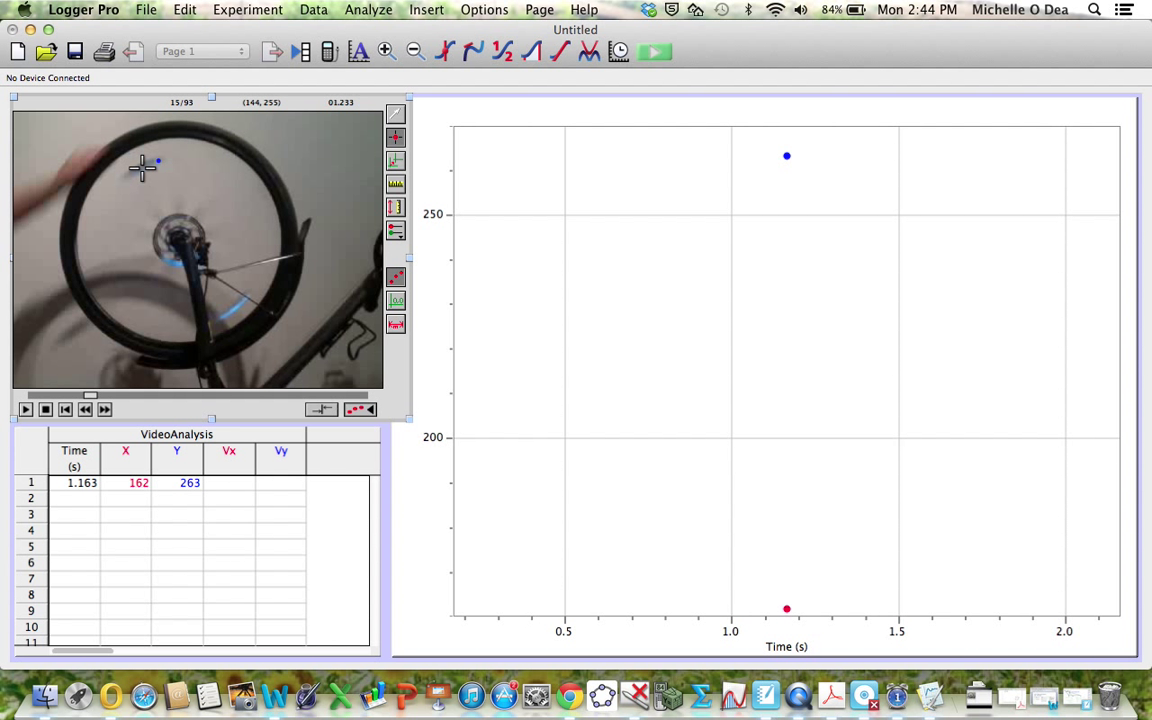
click(142, 167)
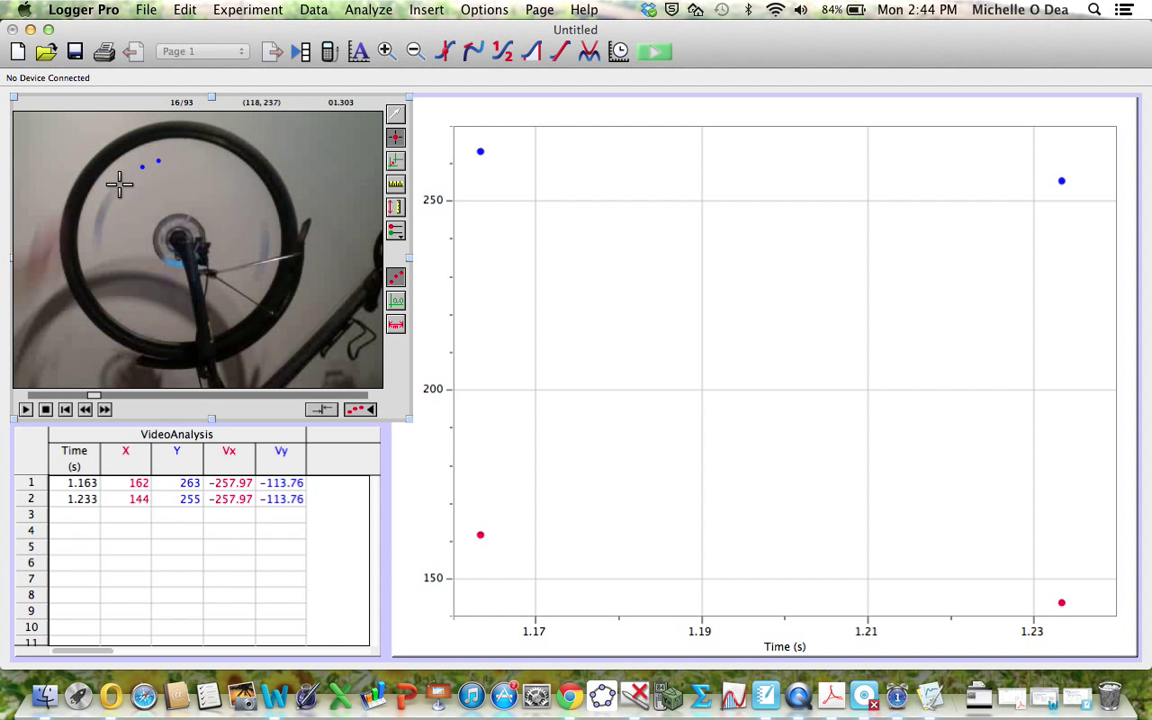
click(118, 182)
click(100, 212)
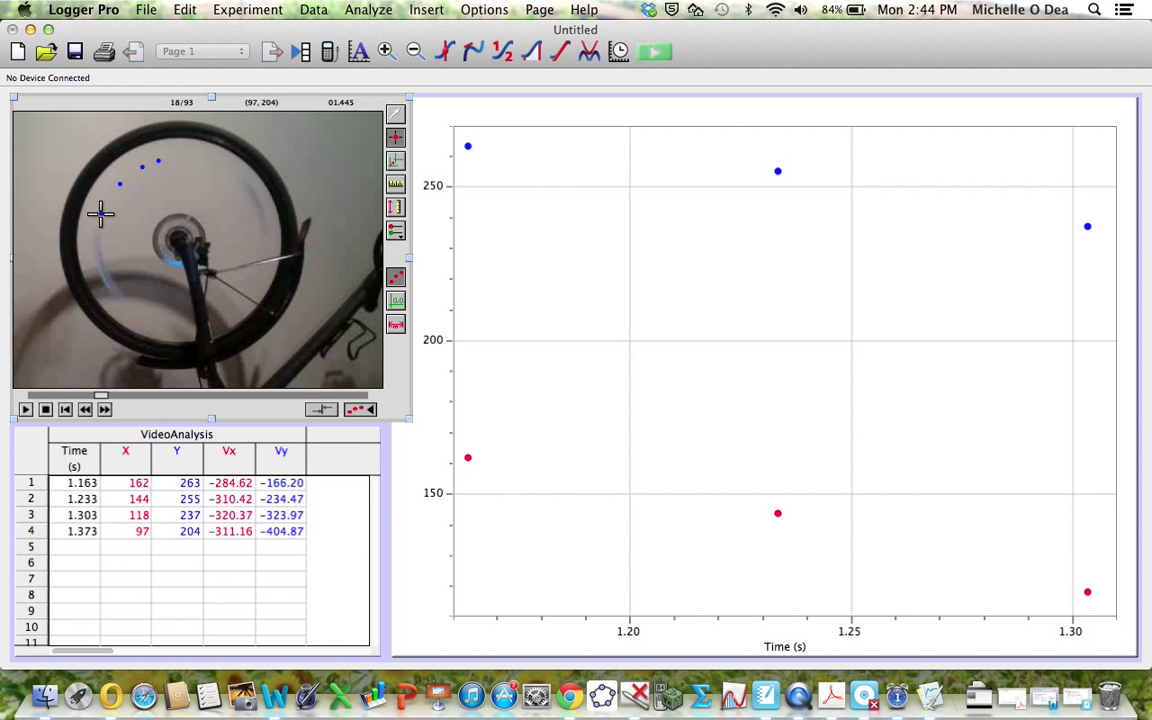
click(104, 265)
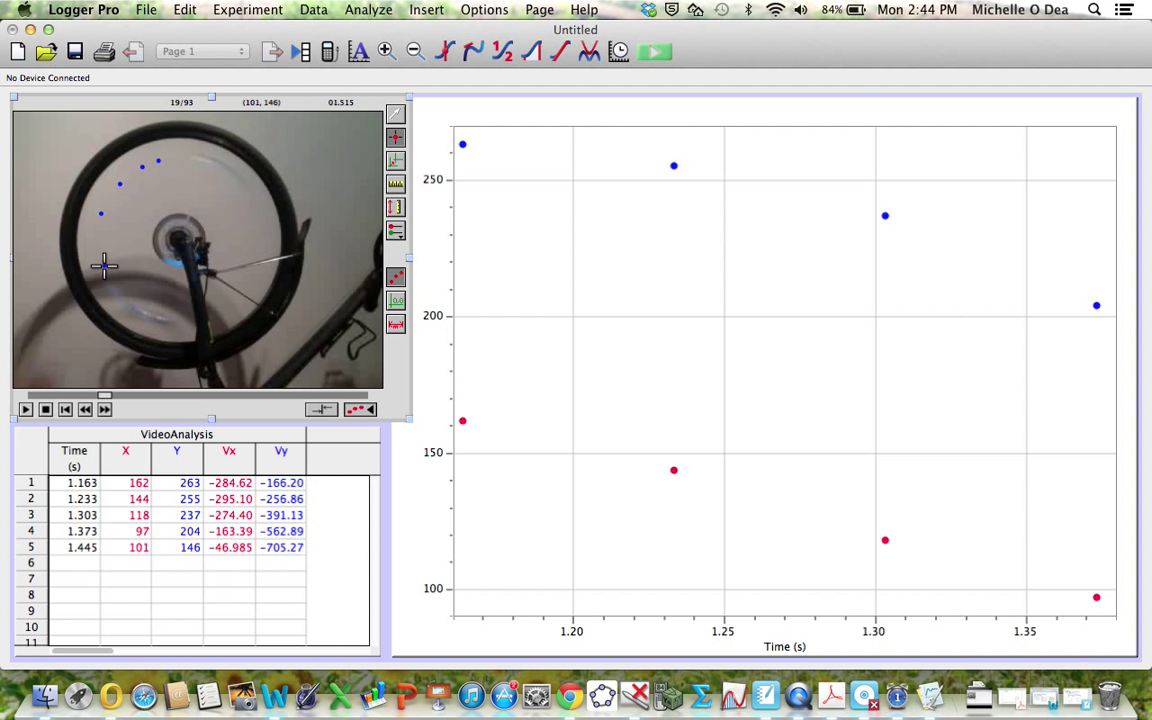
click(139, 310)
click(186, 319)
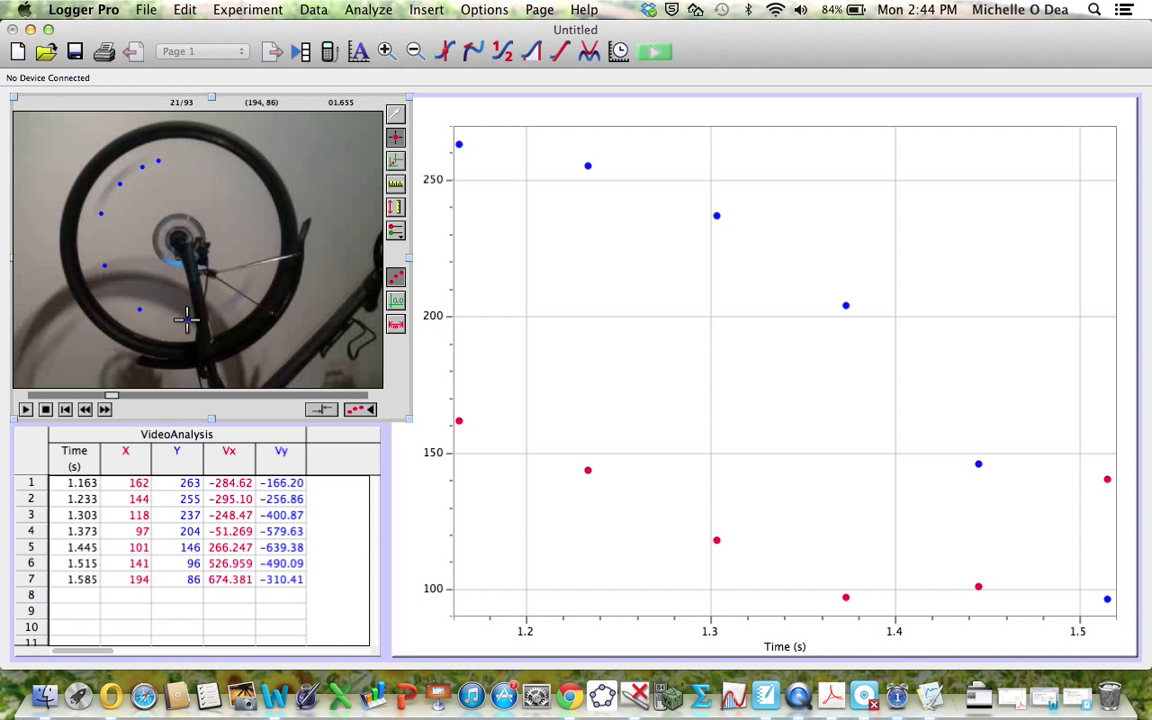
click(236, 297)
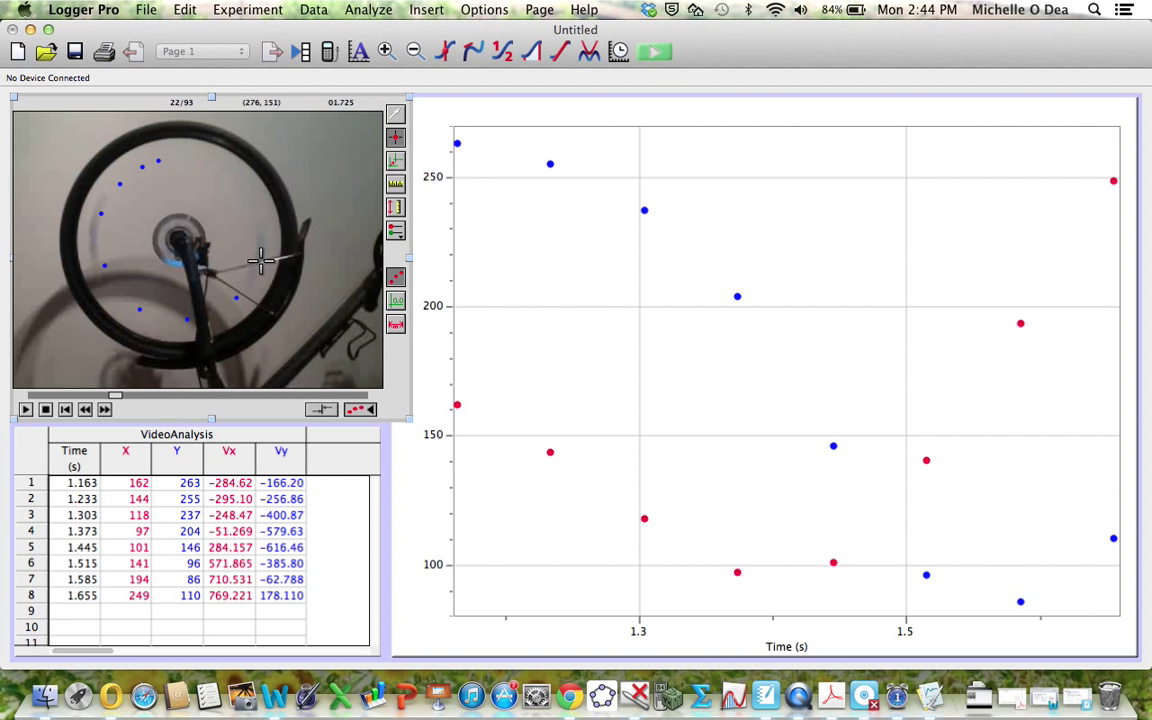
click(259, 260)
click(255, 212)
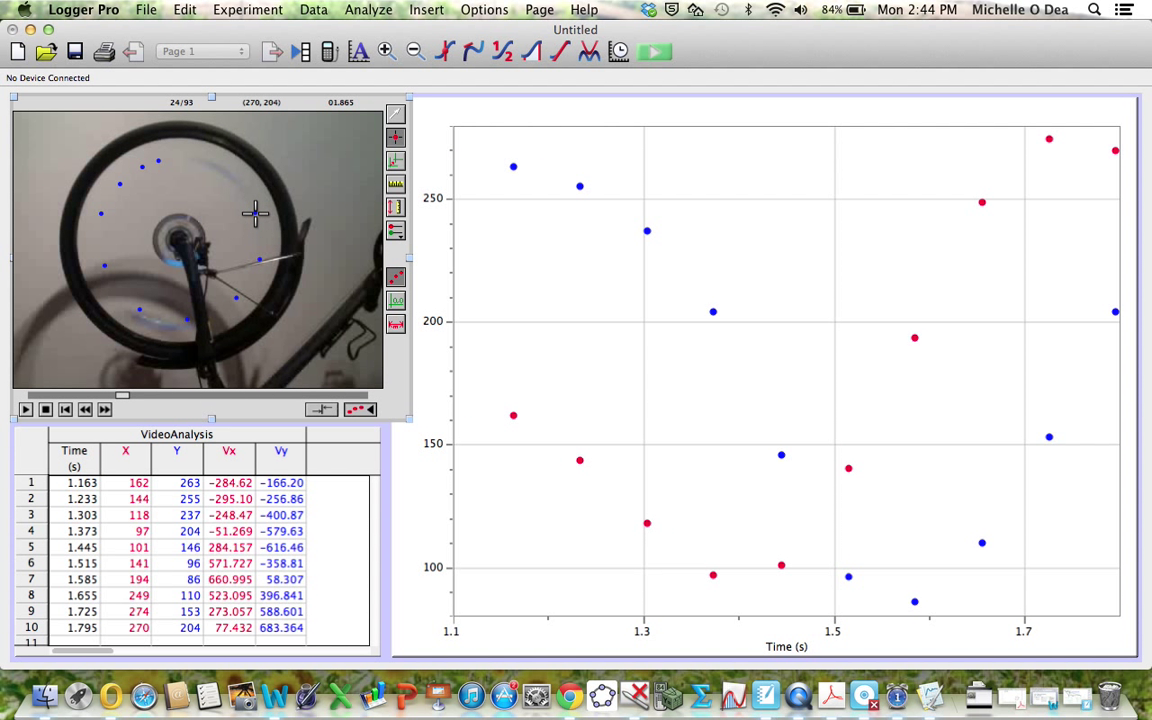
click(217, 168)
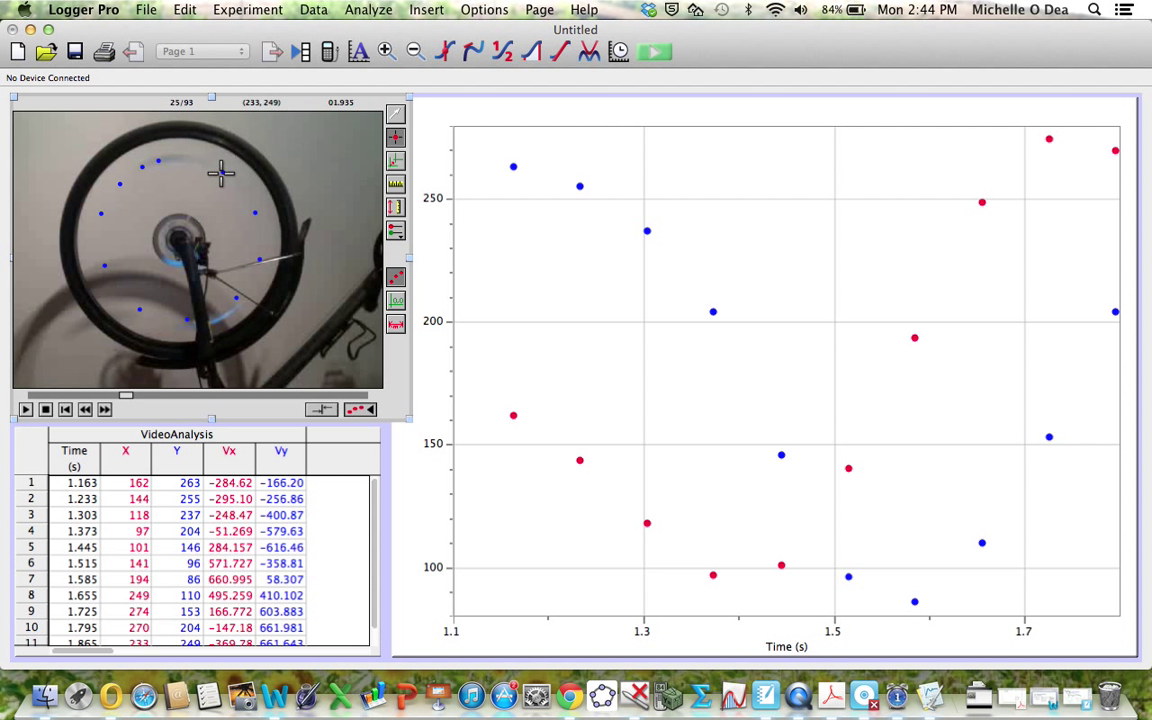
click(172, 160)
click(120, 184)
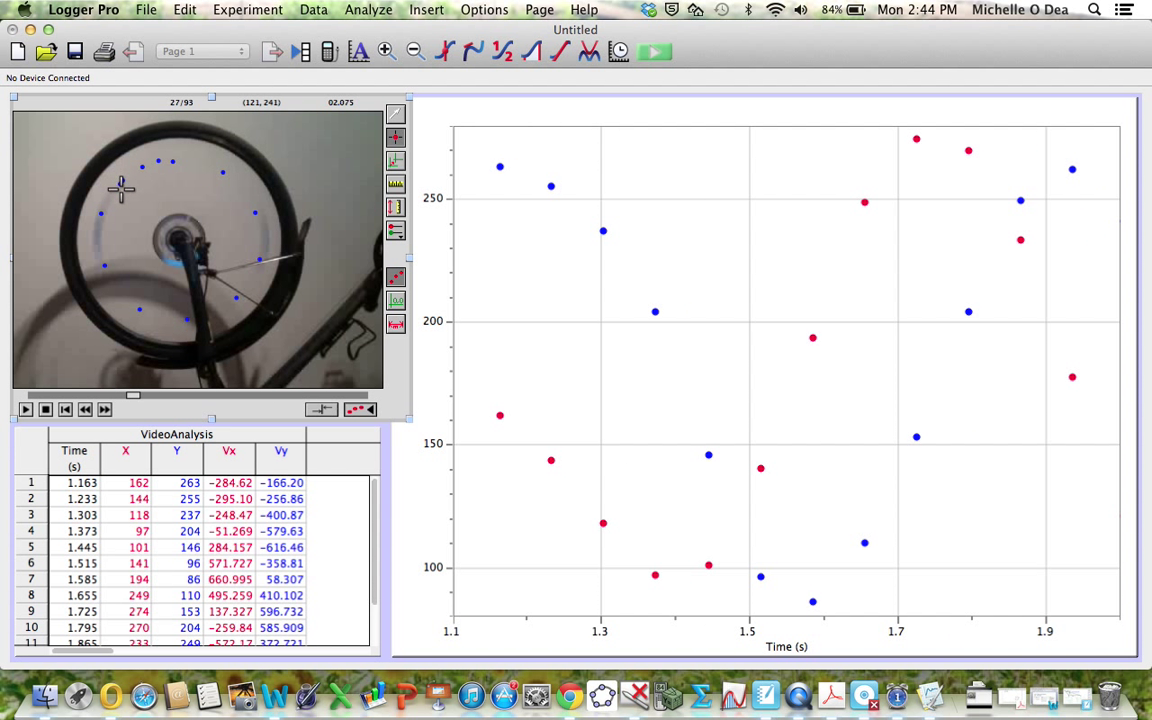
click(97, 225)
click(107, 280)
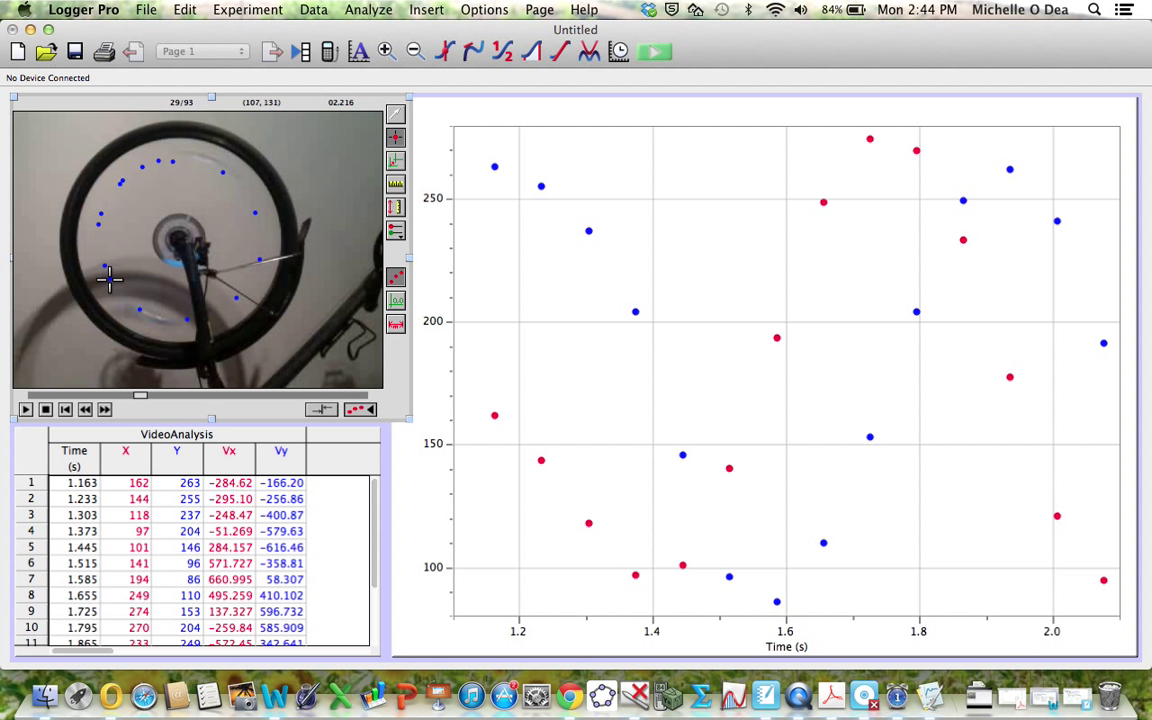
click(147, 315)
click(210, 311)
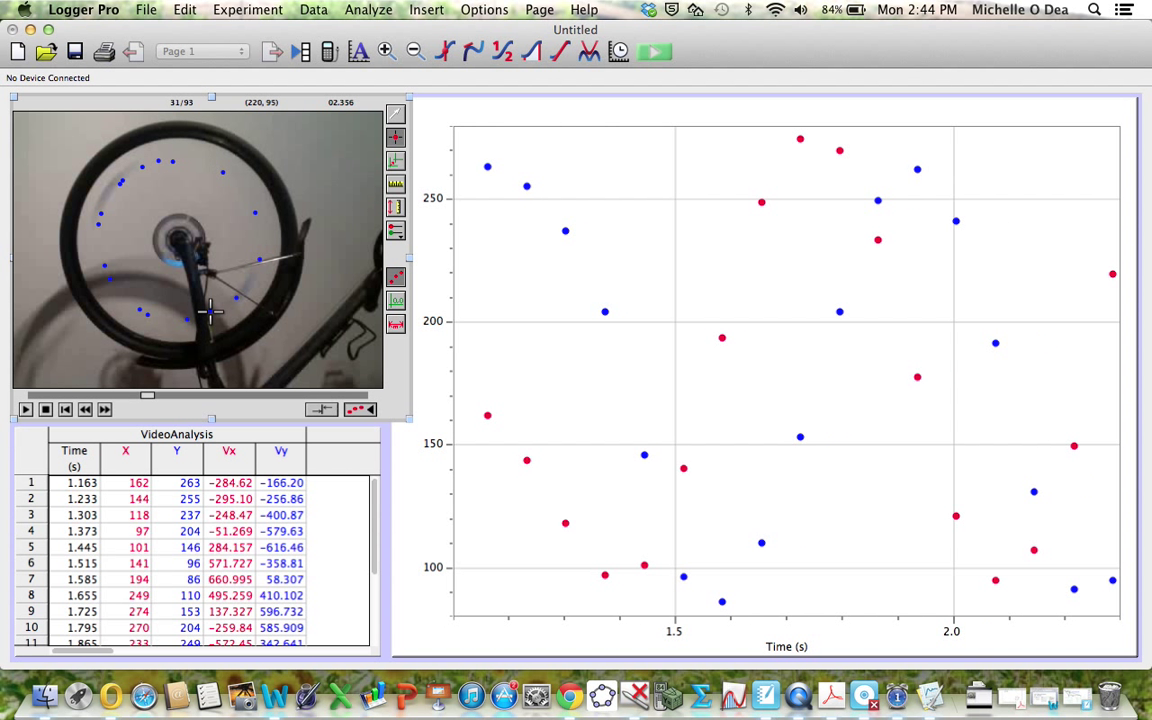
click(258, 240)
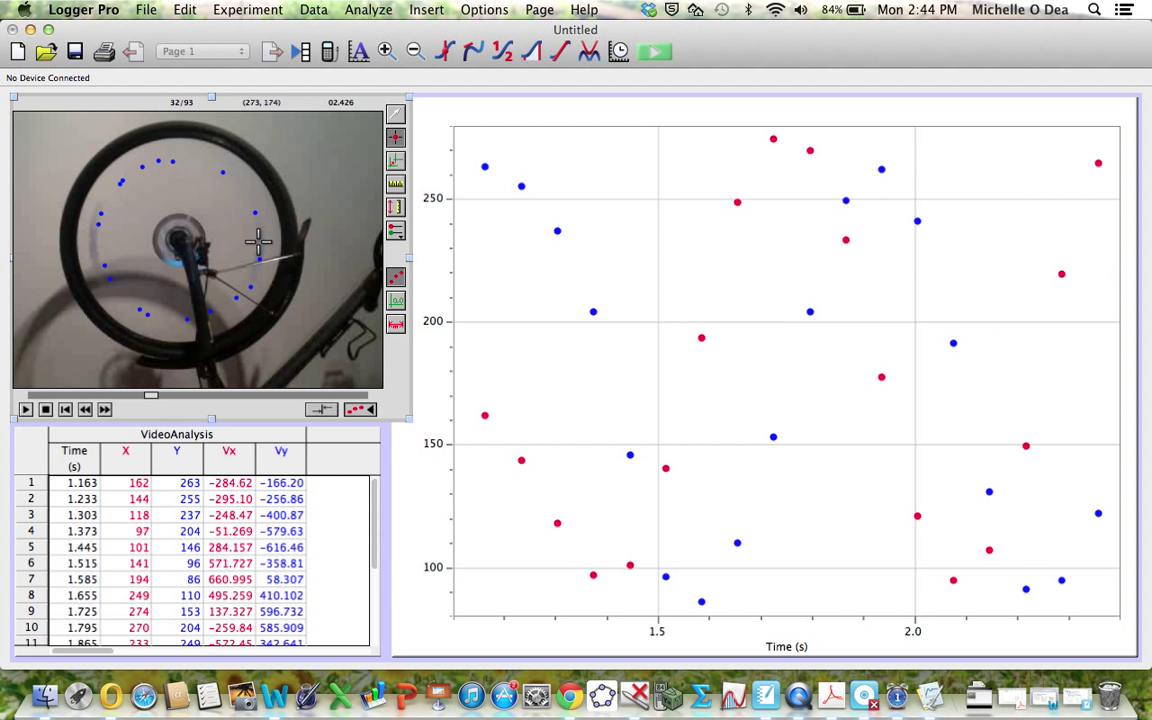
click(250, 197)
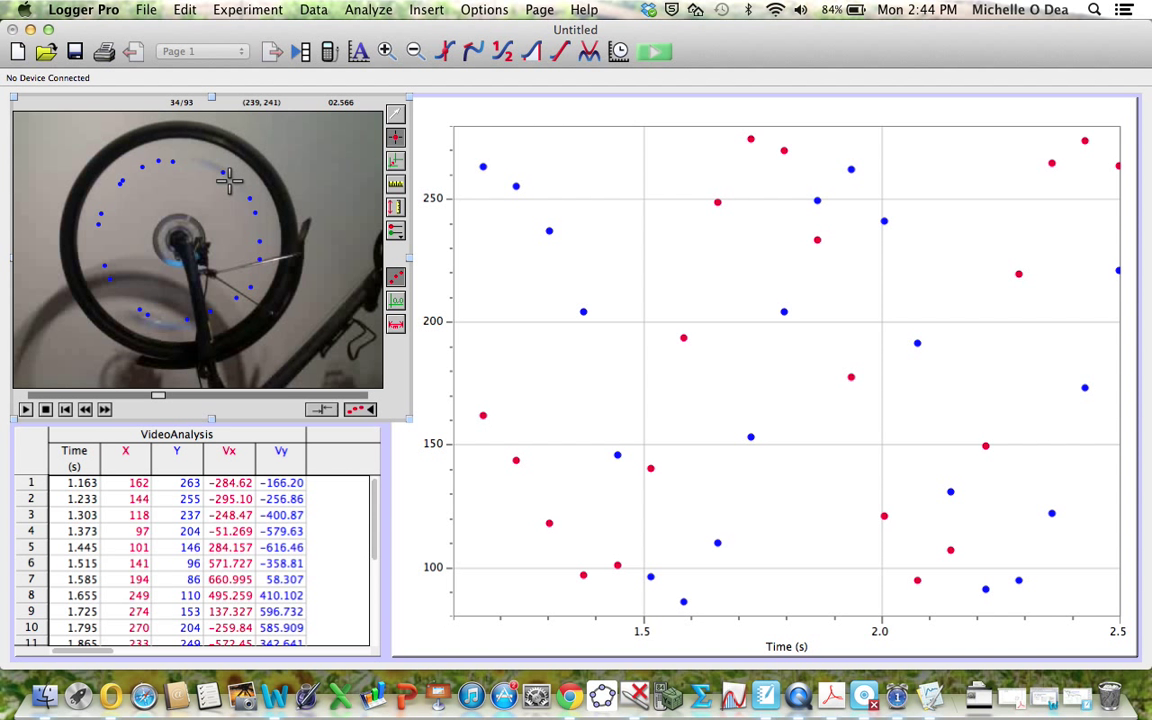
click(227, 176)
click(164, 161)
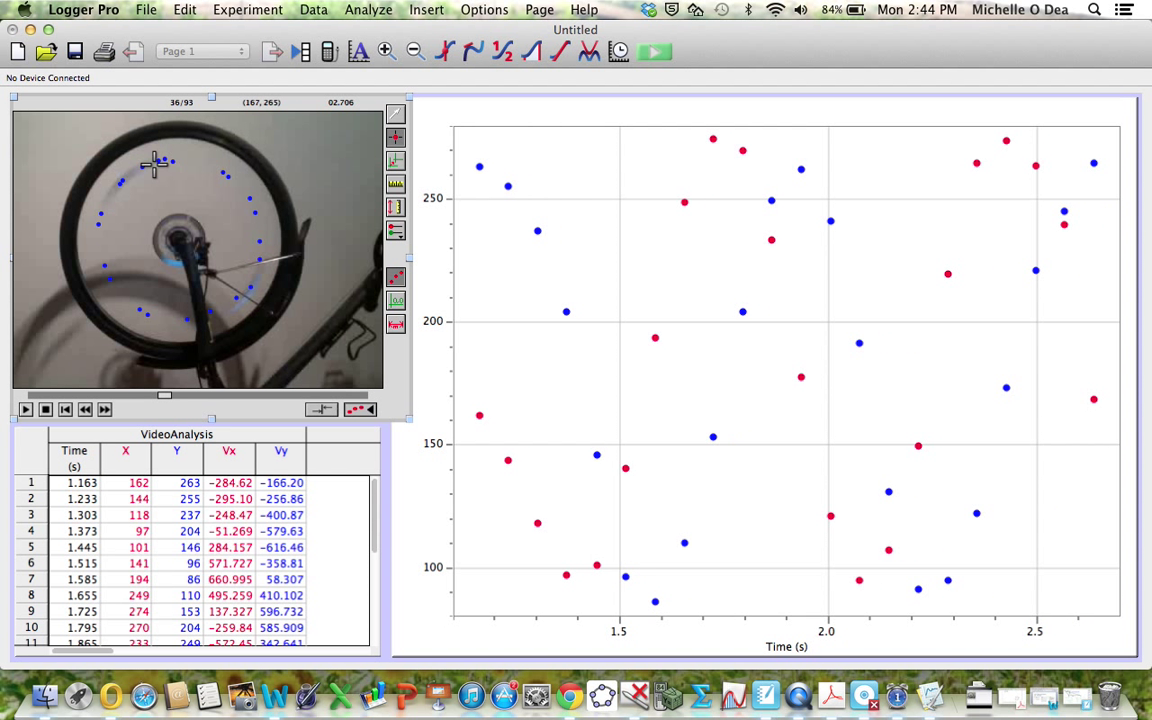
click(118, 184)
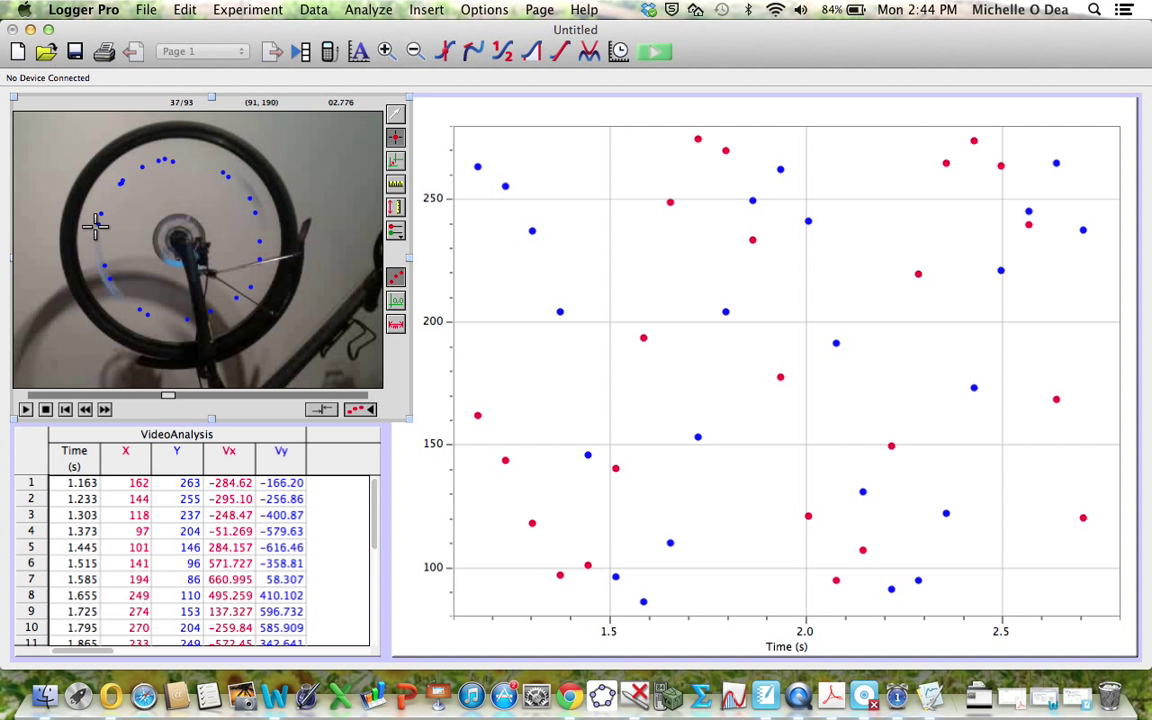
click(95, 226)
click(110, 277)
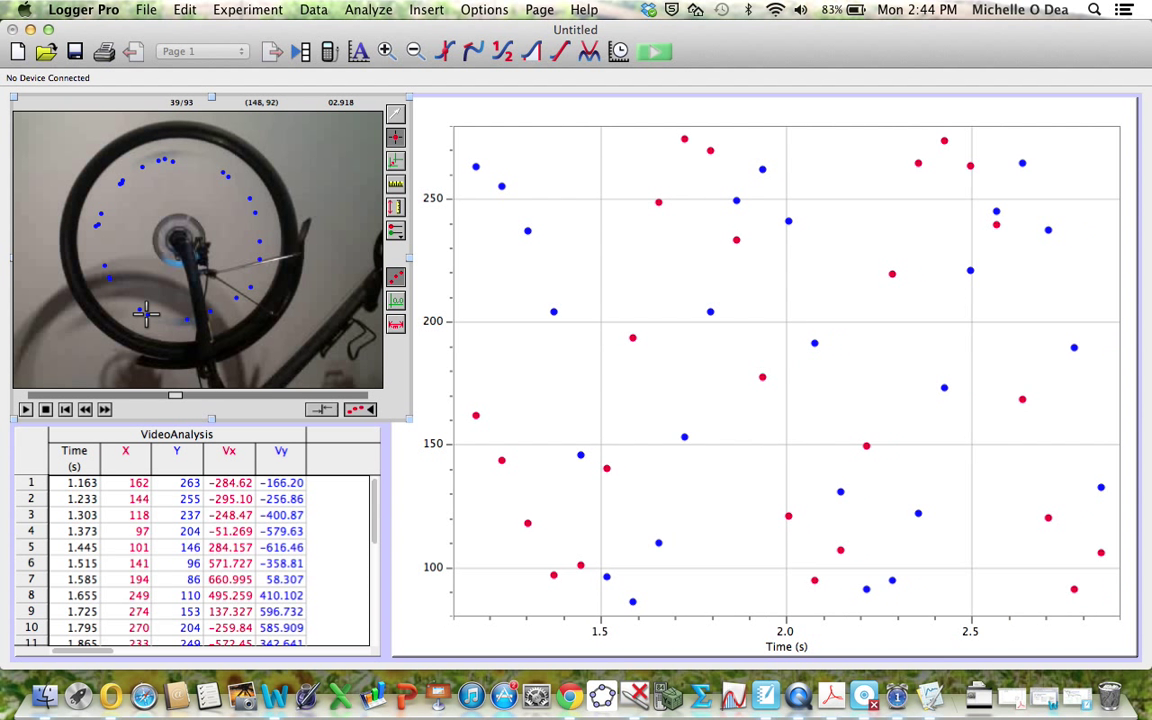
click(146, 314)
click(198, 317)
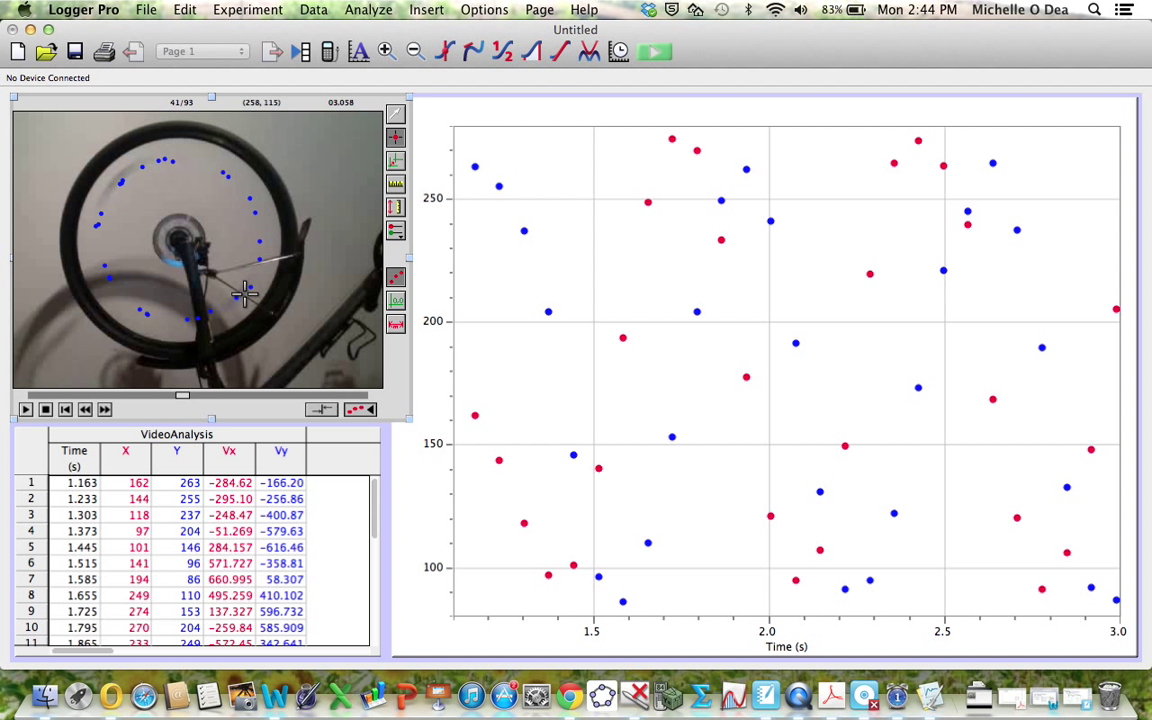
click(245, 292)
click(255, 262)
click(258, 226)
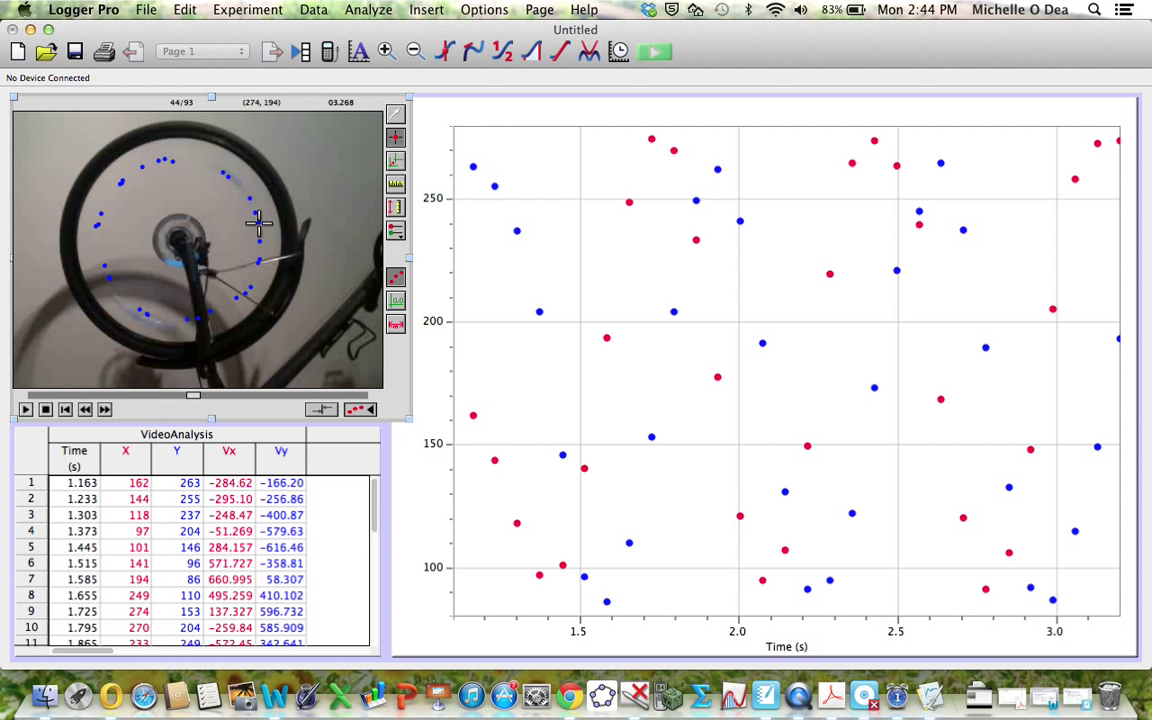
click(214, 163)
click(190, 160)
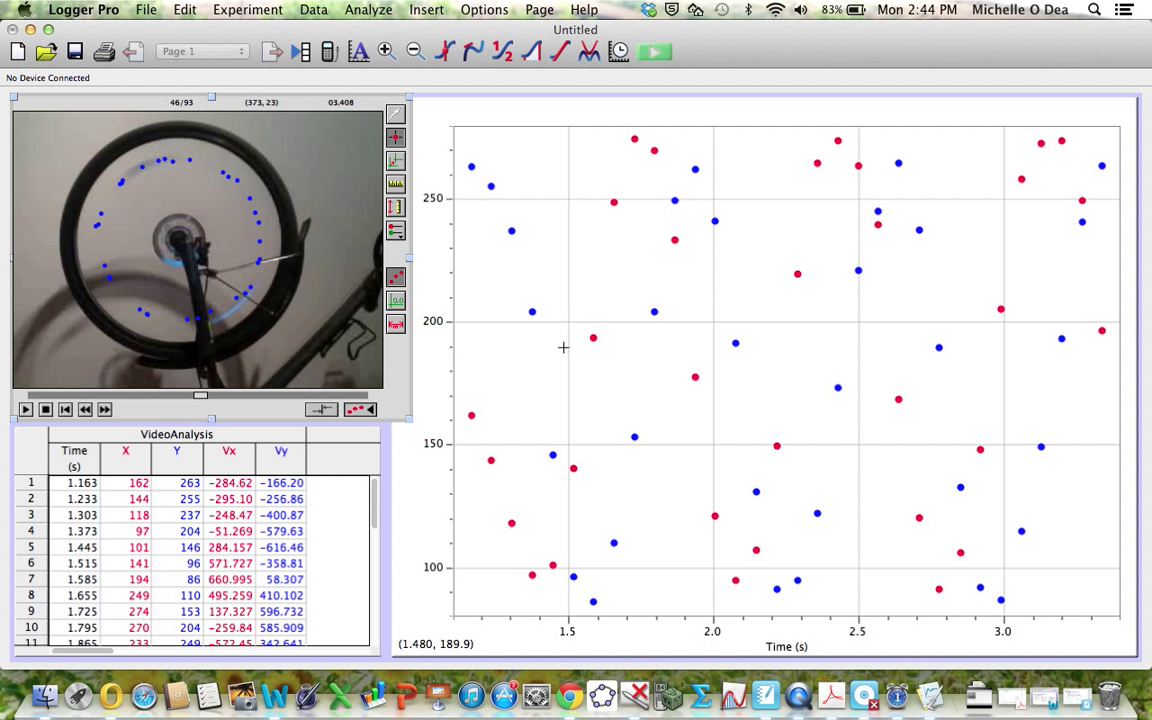
Step: Delete the Vy, Vx and X columns, leaving only Time and Y in the table
click(281, 456)
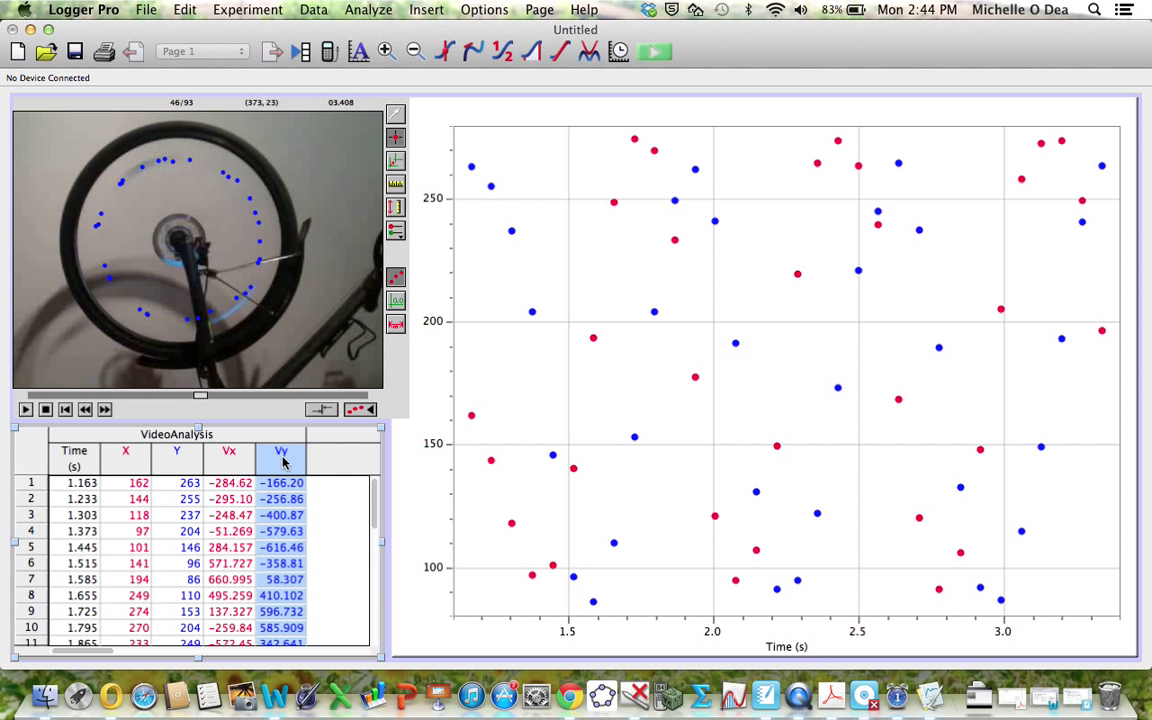
right_click(284, 461)
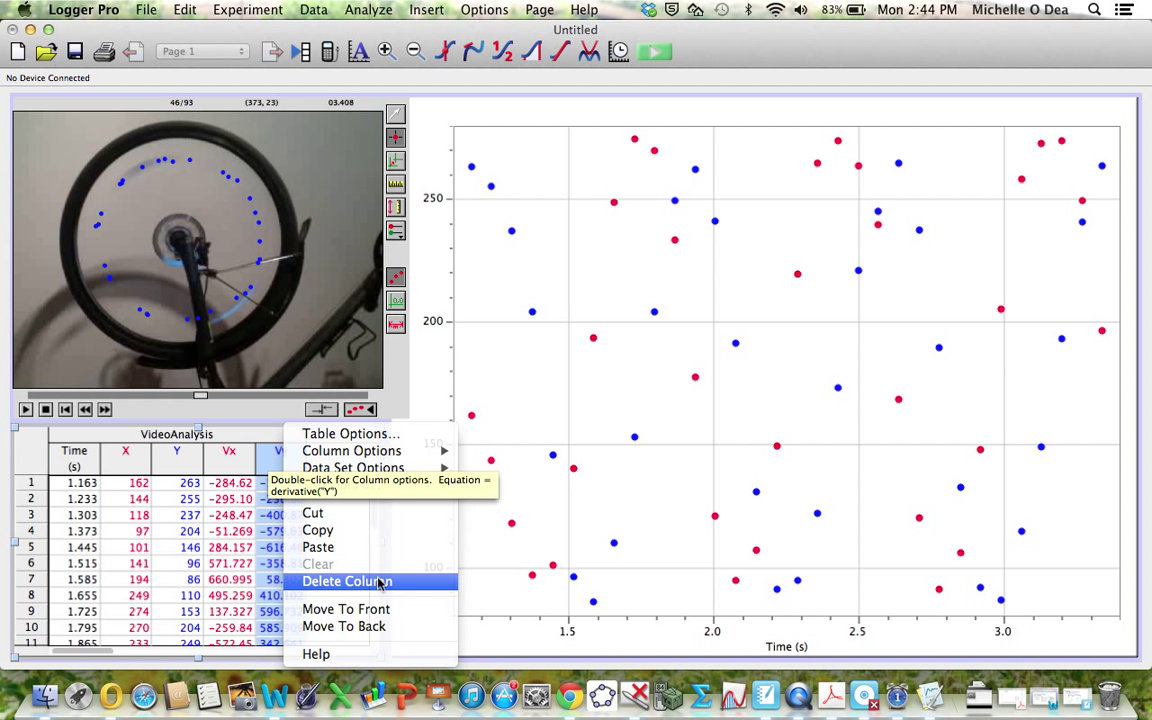
click(330, 581)
click(240, 472)
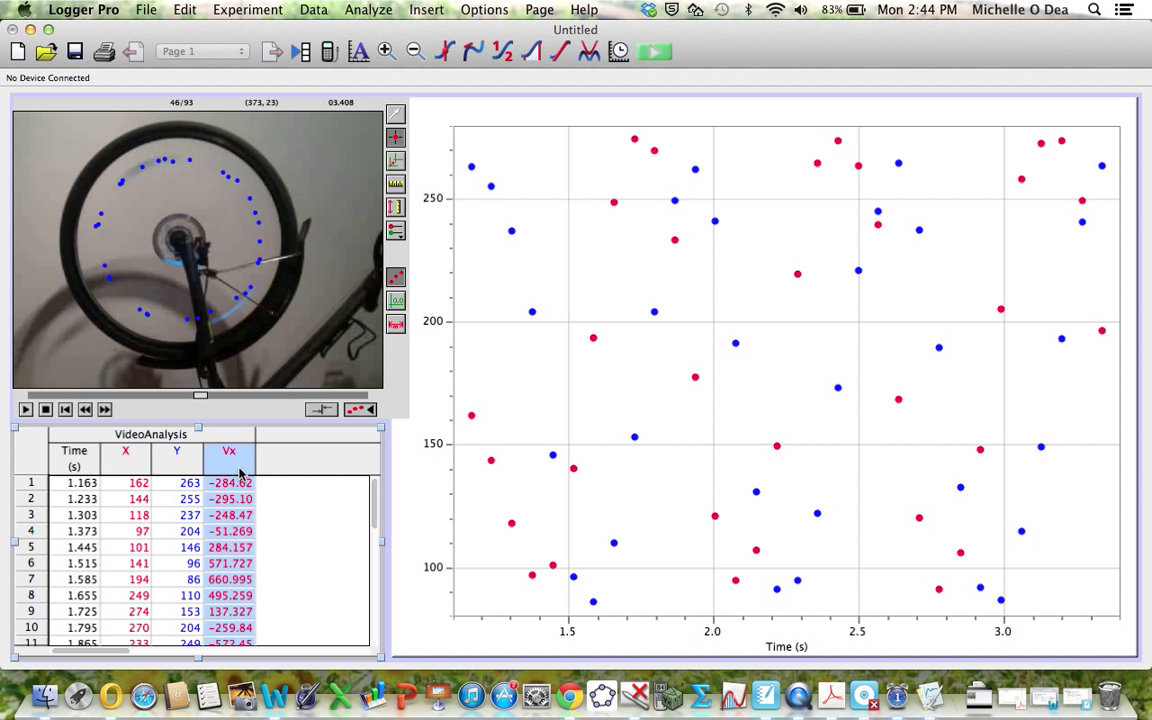
right_click(240, 472)
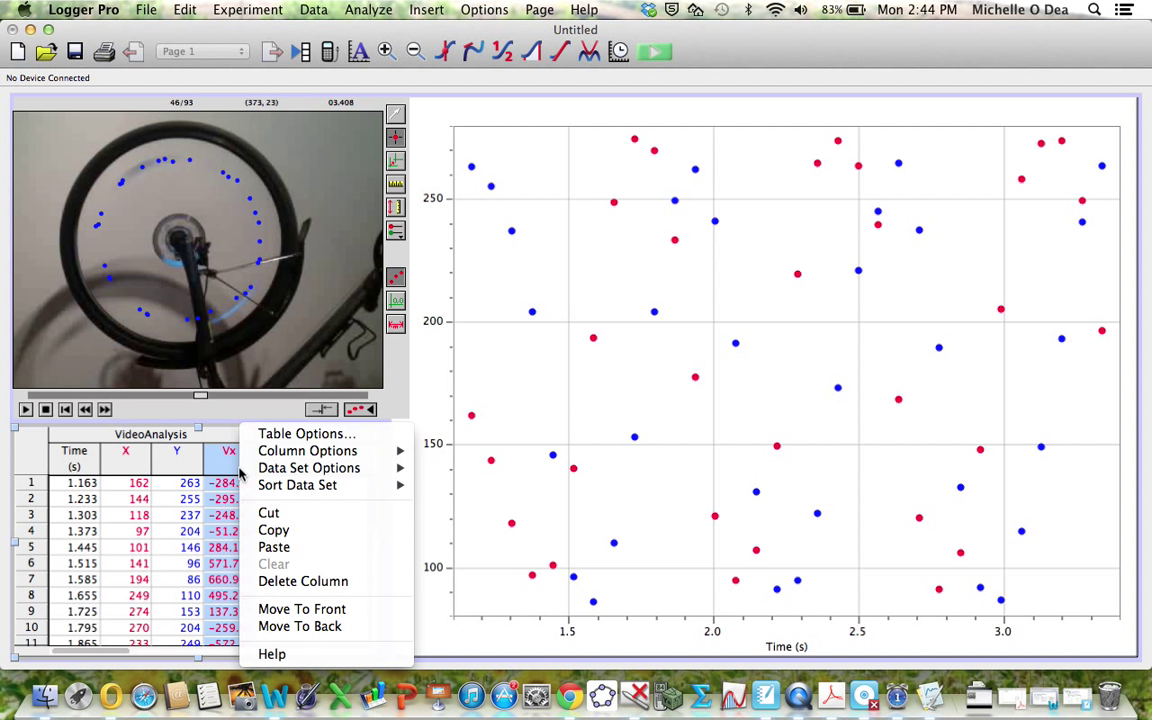
click(320, 584)
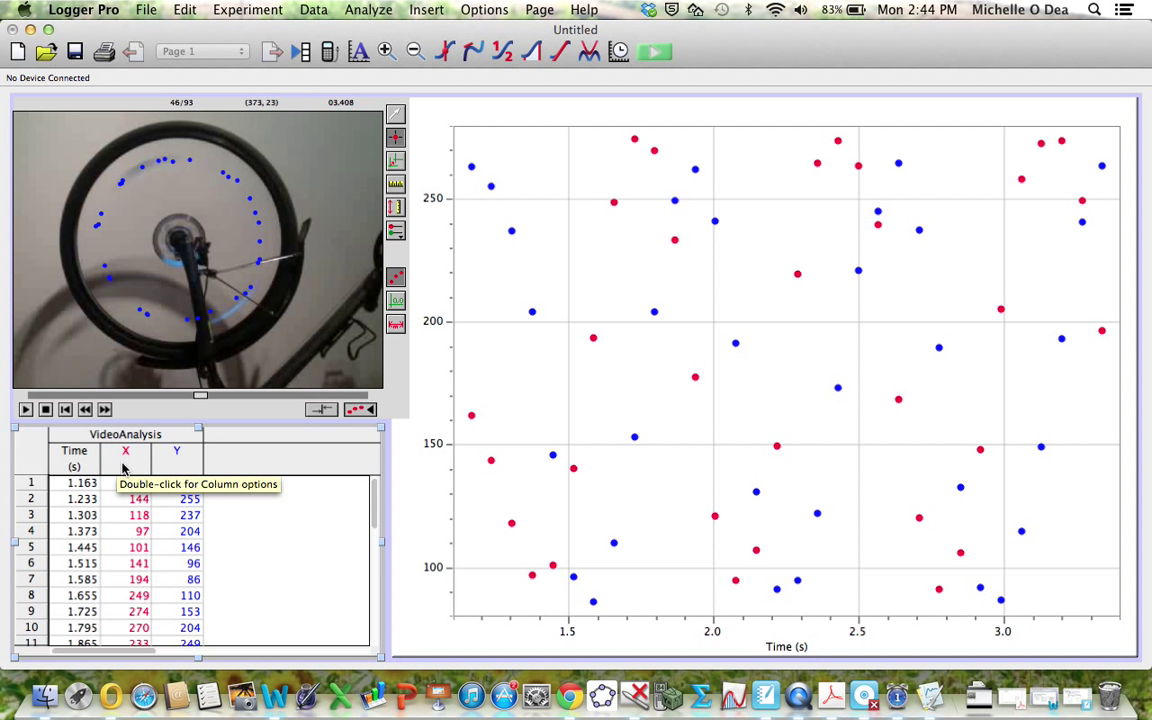
click(124, 460)
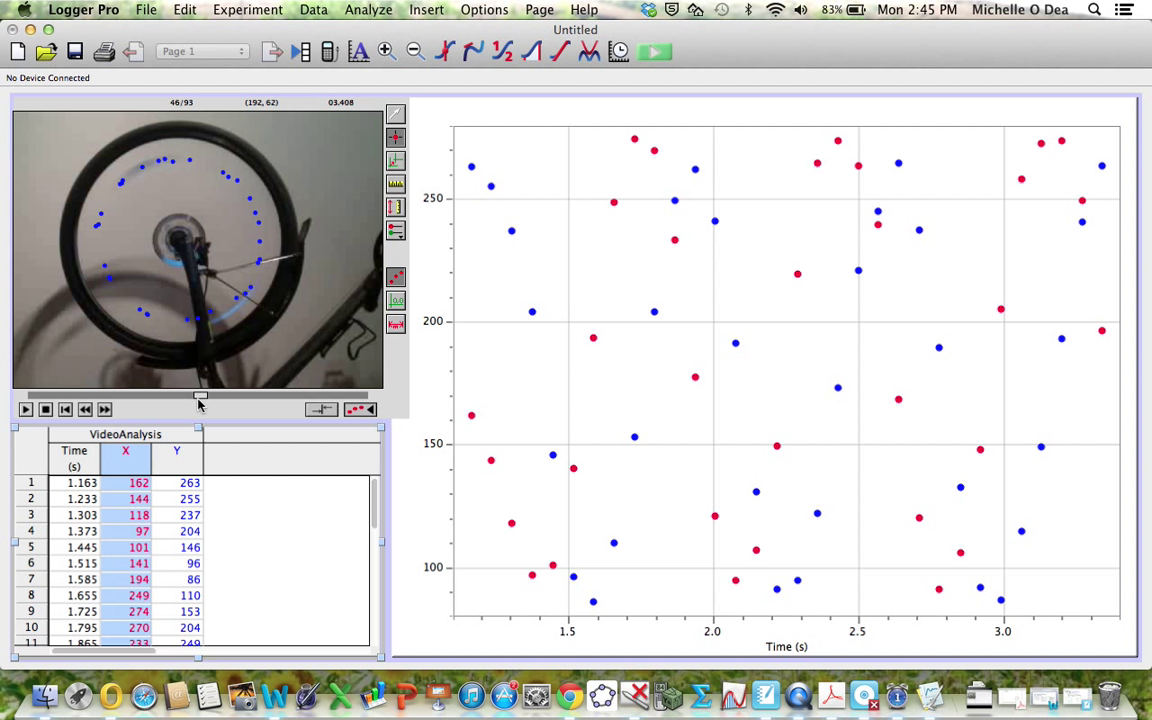
right_click(131, 455)
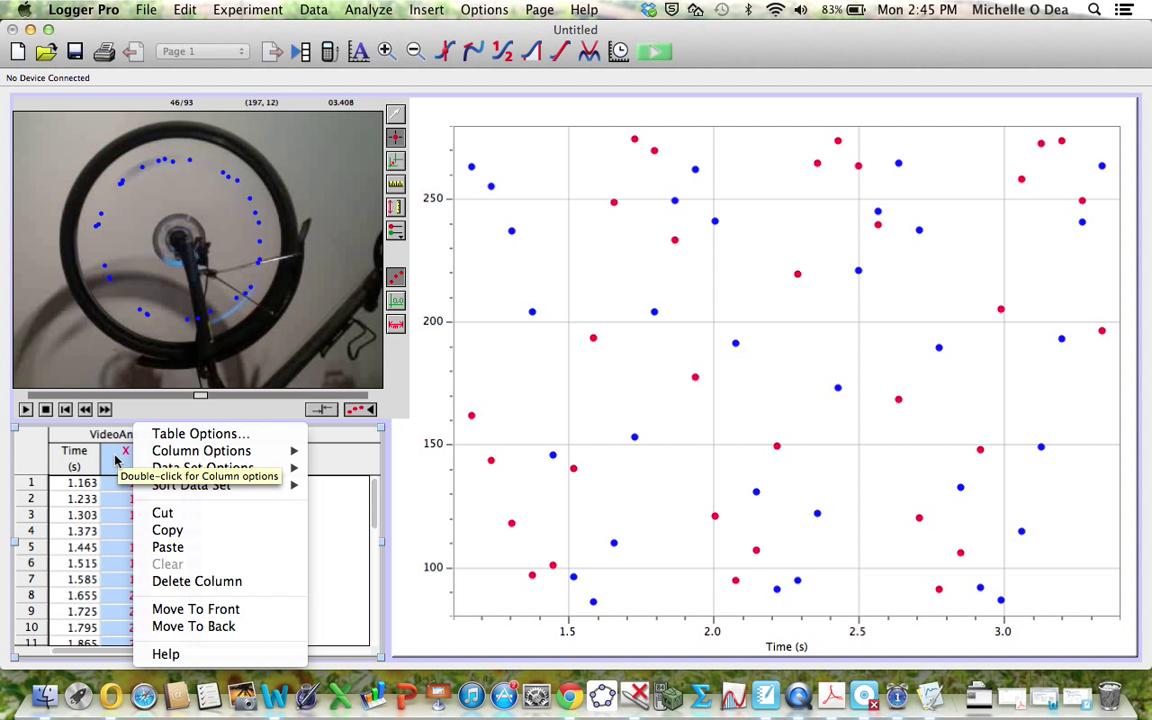
click(205, 581)
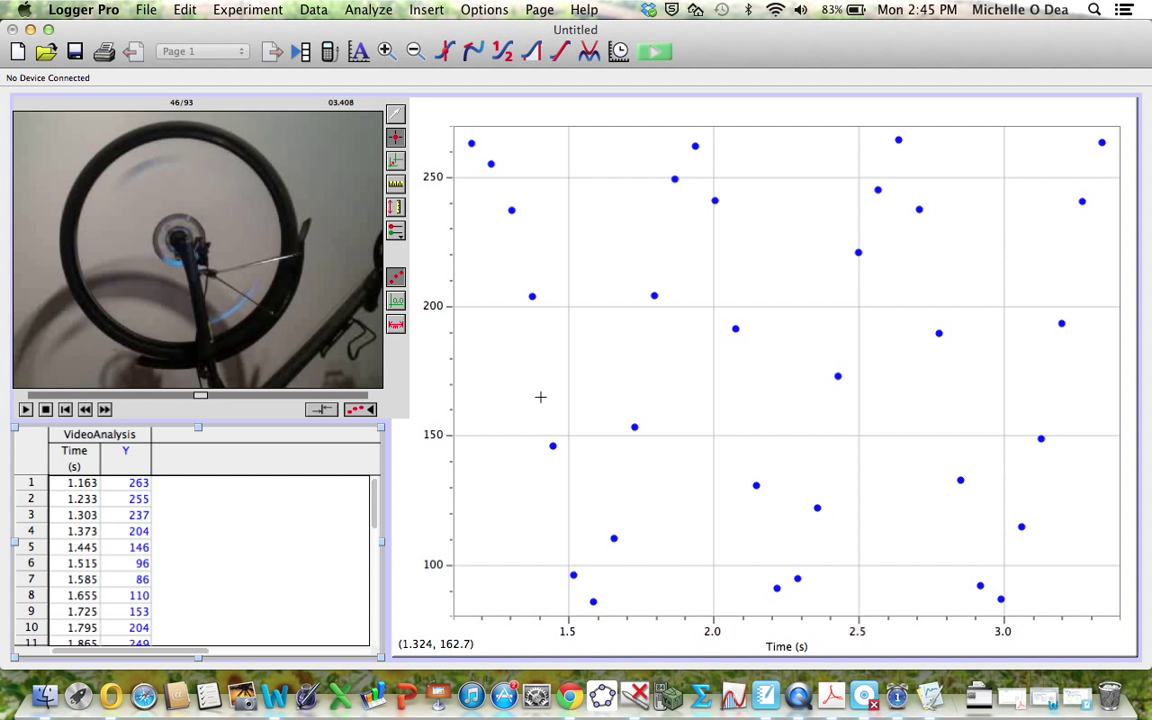
Step: Open Curve Fit for the Y-versus-time data and reposition its dialog
click(589, 52)
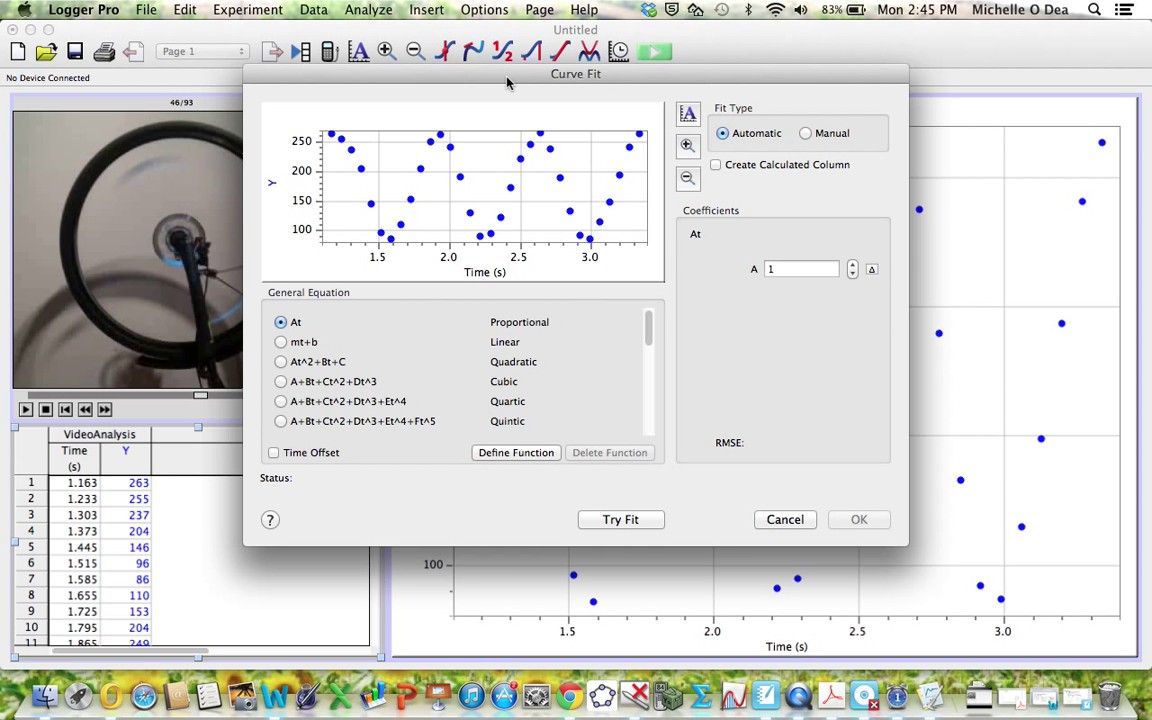
drag(506, 82, 1, 46)
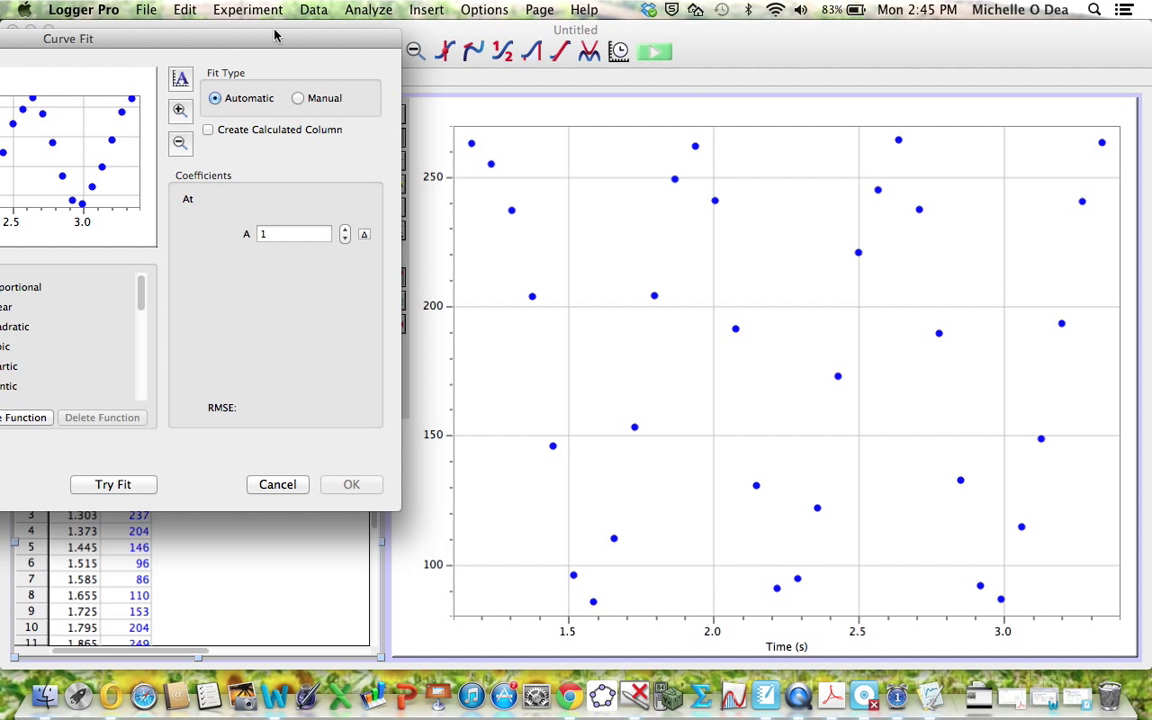
drag(263, 43, 658, 18)
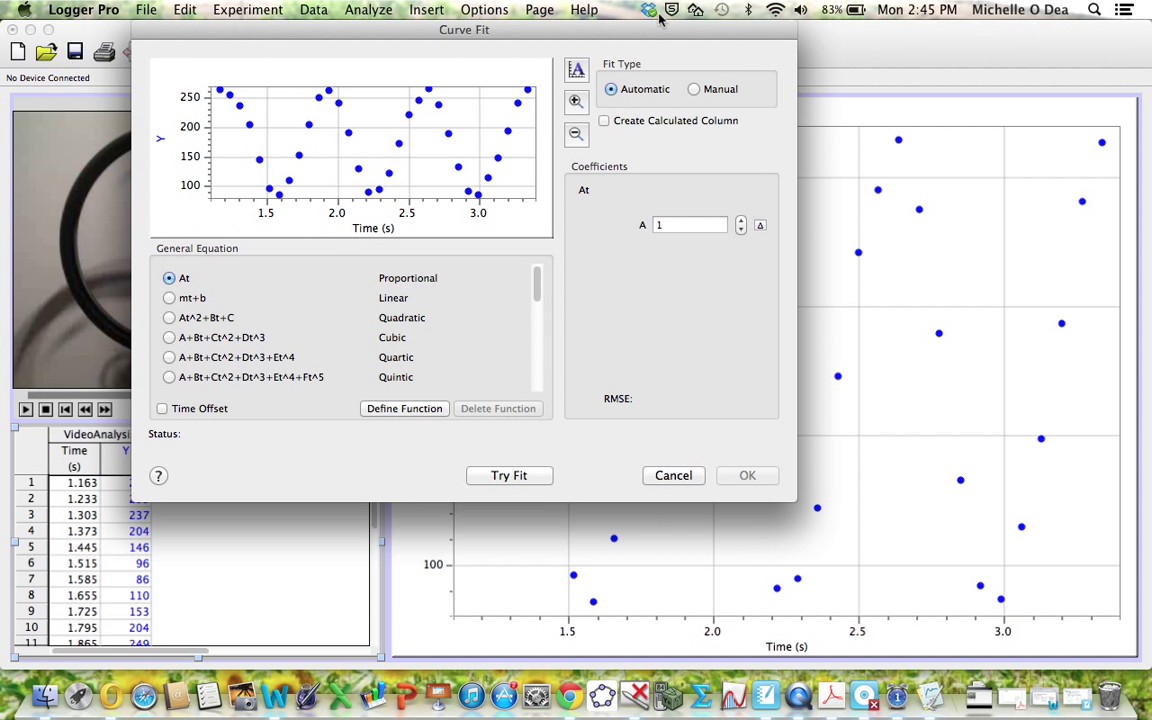
Step: Start a user-defined function A*sin(B(t-C))+D with the description 'Sine Bike'
click(403, 408)
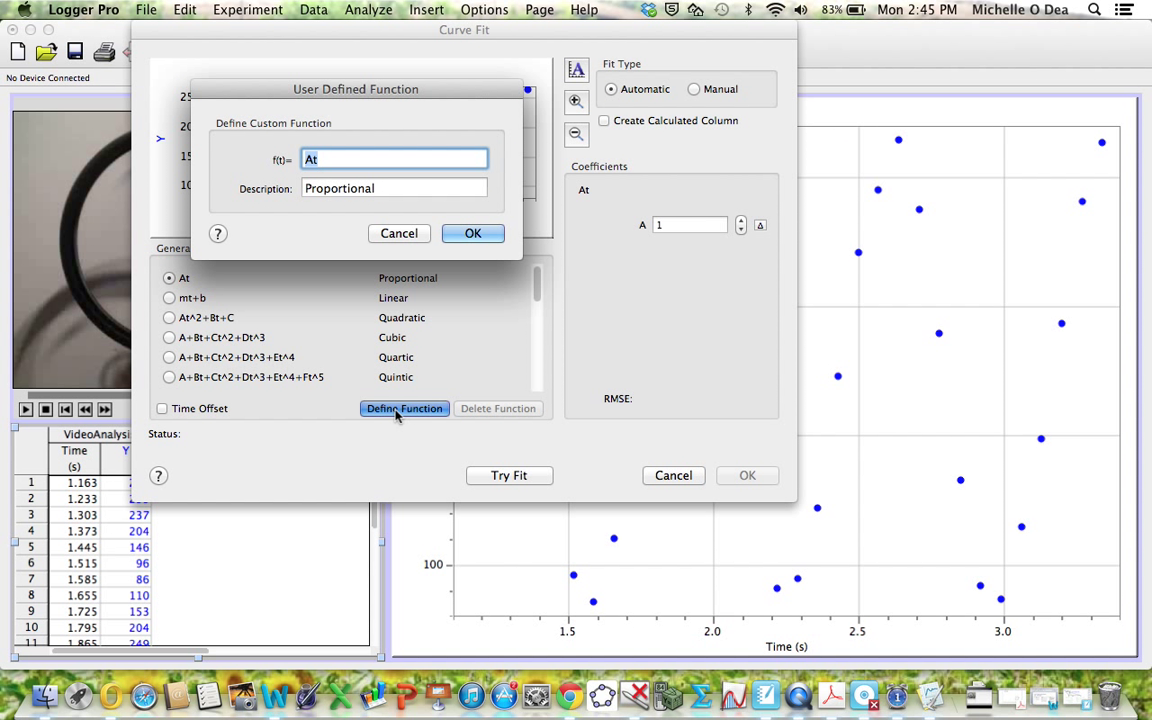
key(BackSpace)
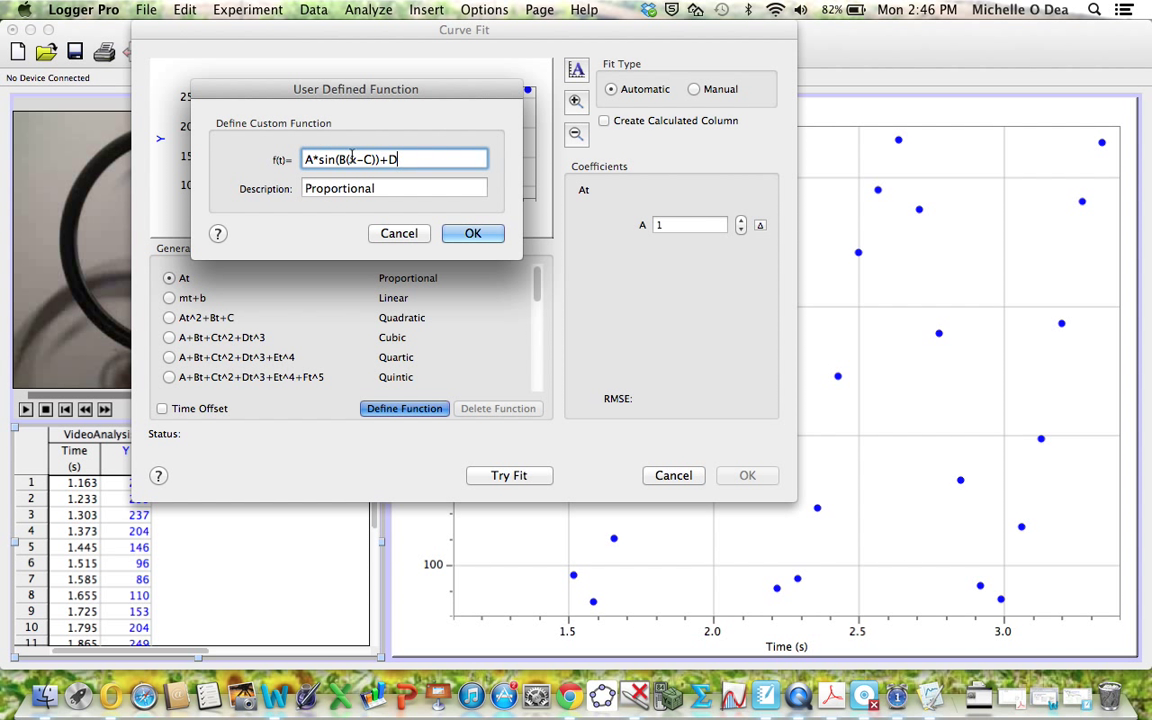
double_click(318, 189)
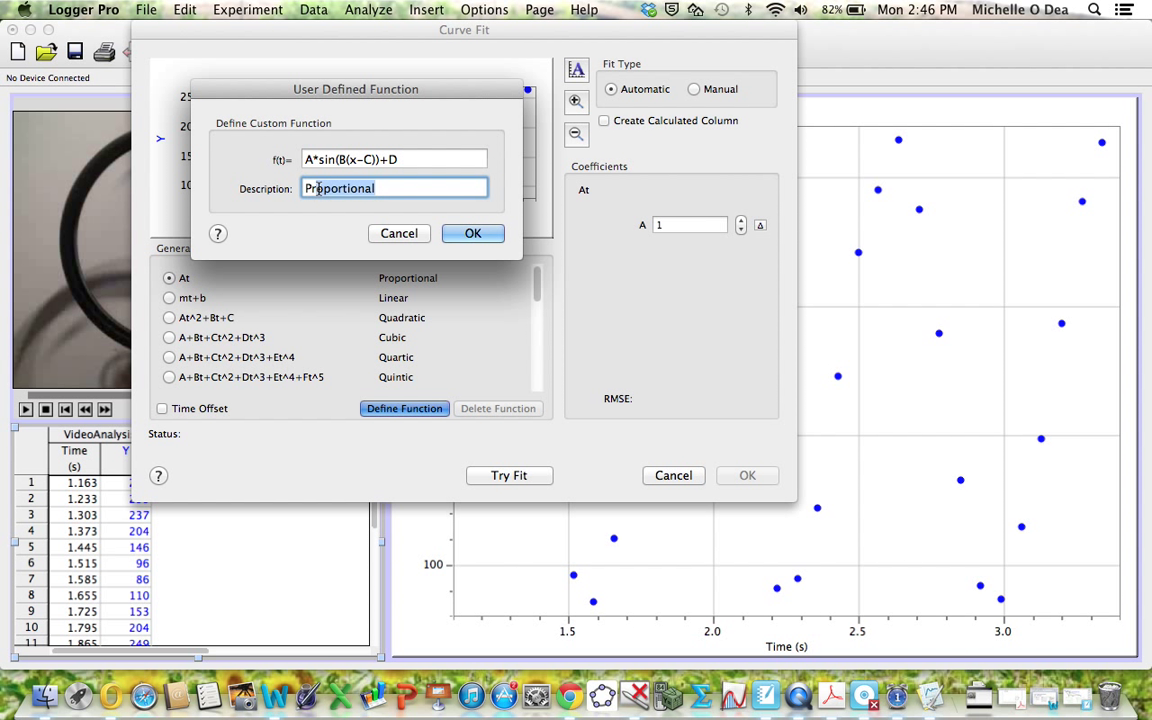
text(SIne)
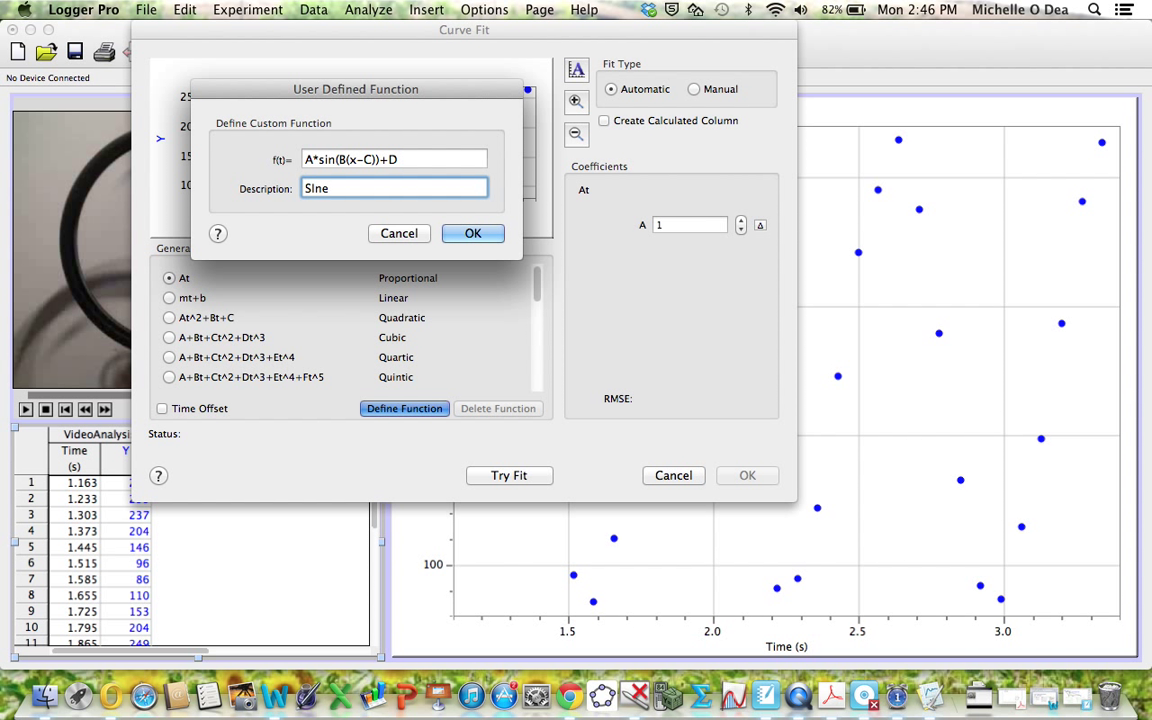
key(BackSpace)
key(BackSpace)
key(BackSpace)
text(ine Bike)
Step: Submit the function and, after the must-use-t warning, delete the x from the formula
click(472, 238)
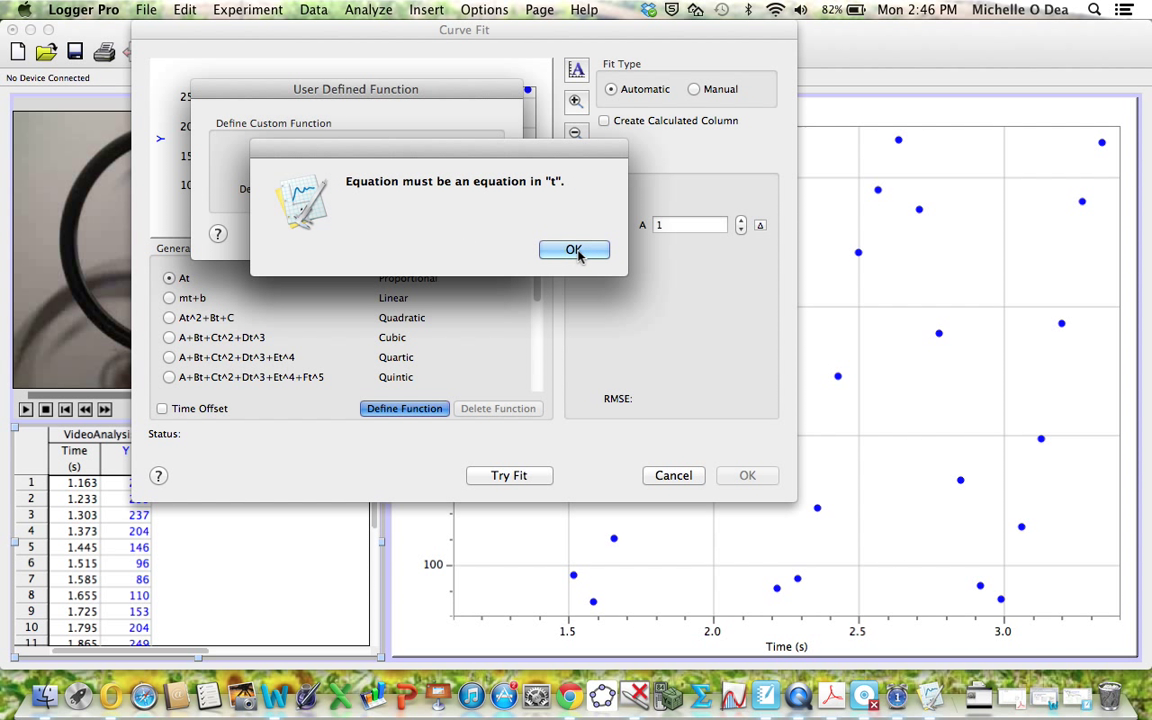
click(574, 250)
click(355, 160)
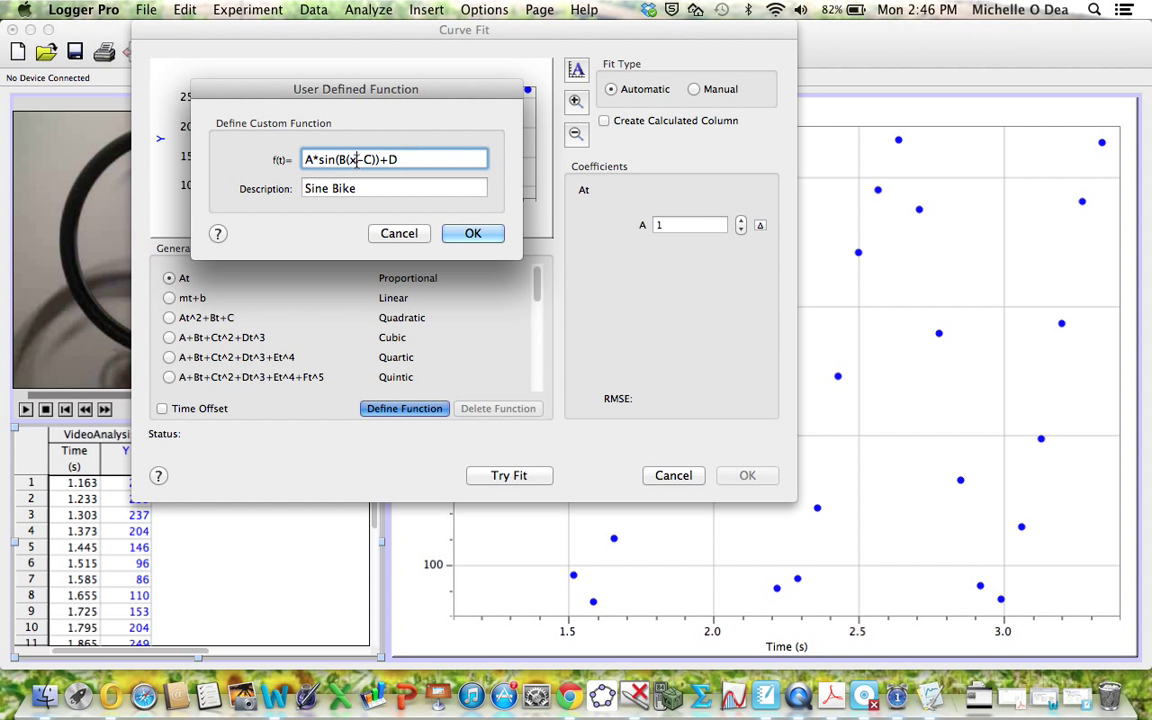
key(BackSpace)
Step: Use t in the formula, save Sine Bike, and select the built-in Sine equation A*sin(B*t+C)+D
text(t)
click(470, 234)
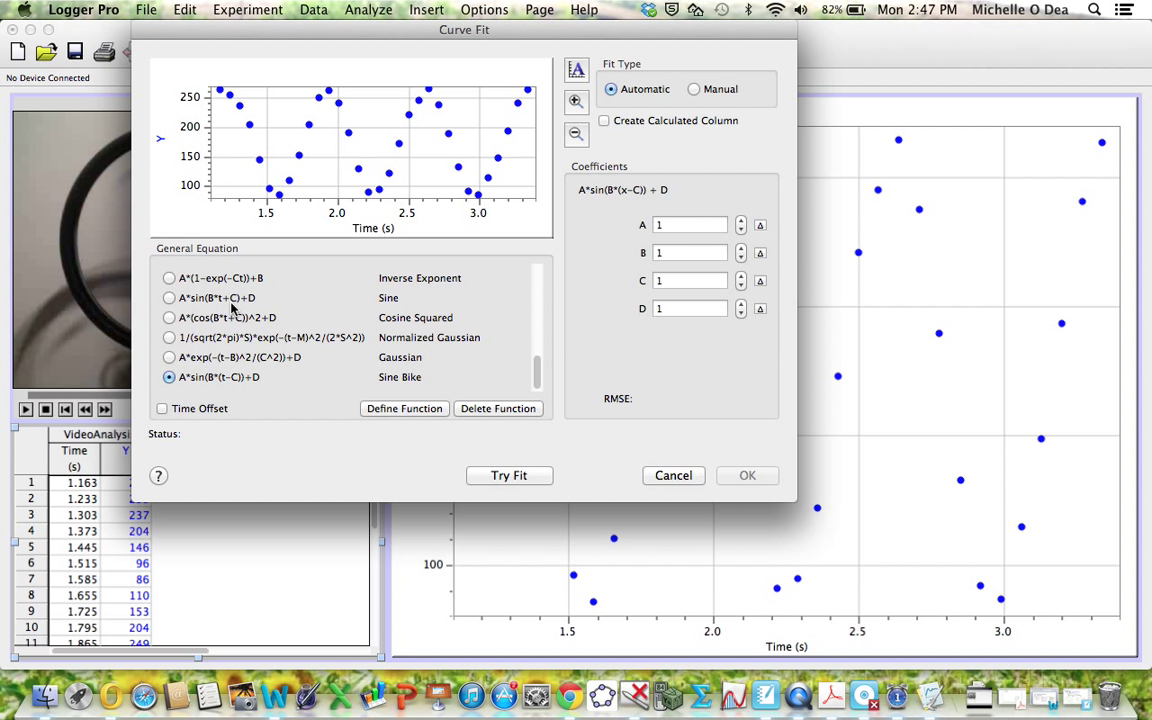
click(170, 299)
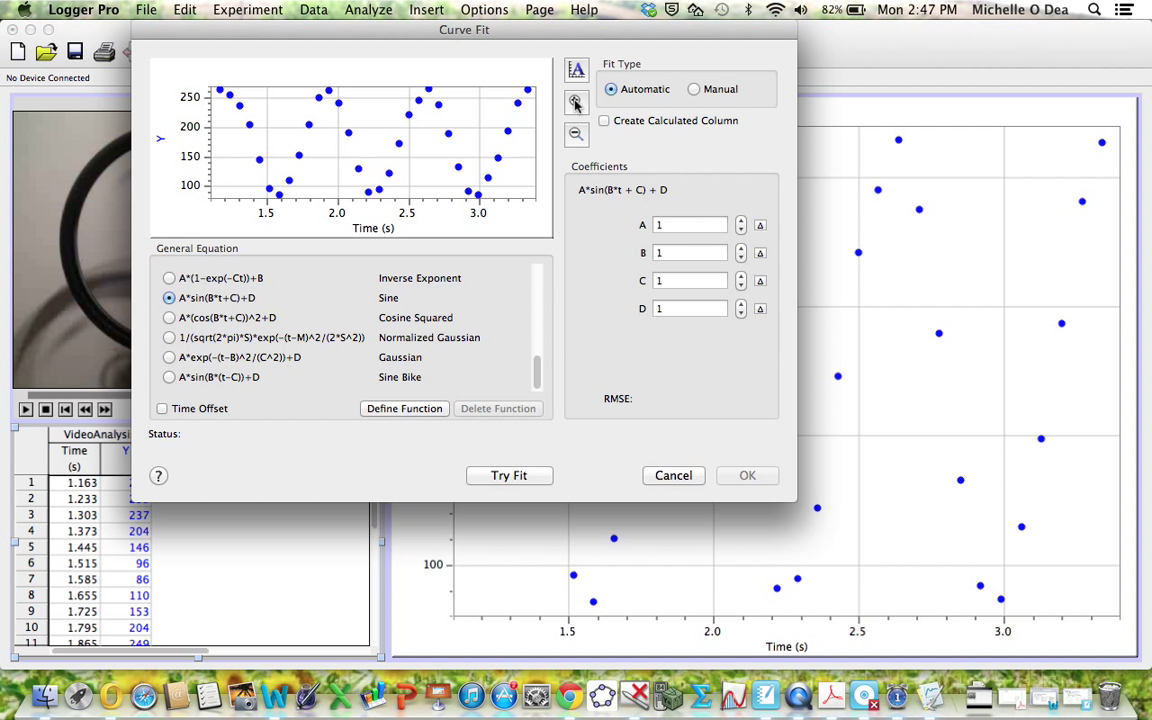
Step: Fit the sine to the Y data and show it on the graph (A=86.76, B=8.951, C=3.217, D=174.4)
click(508, 476)
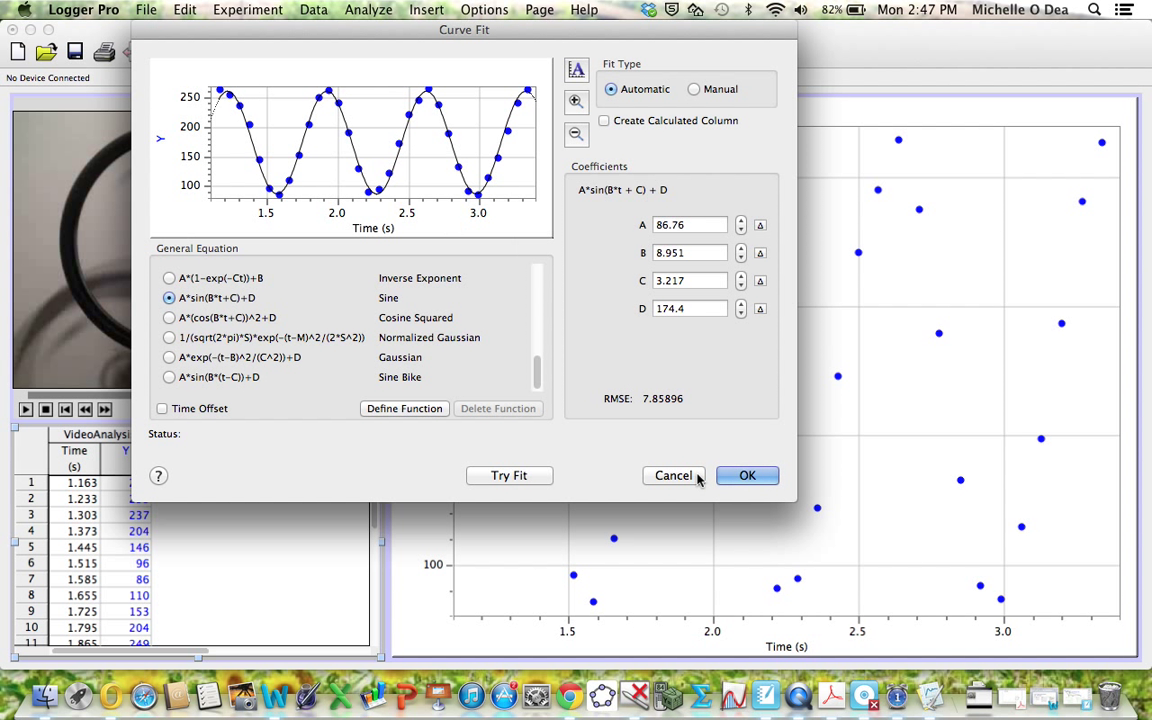
click(733, 476)
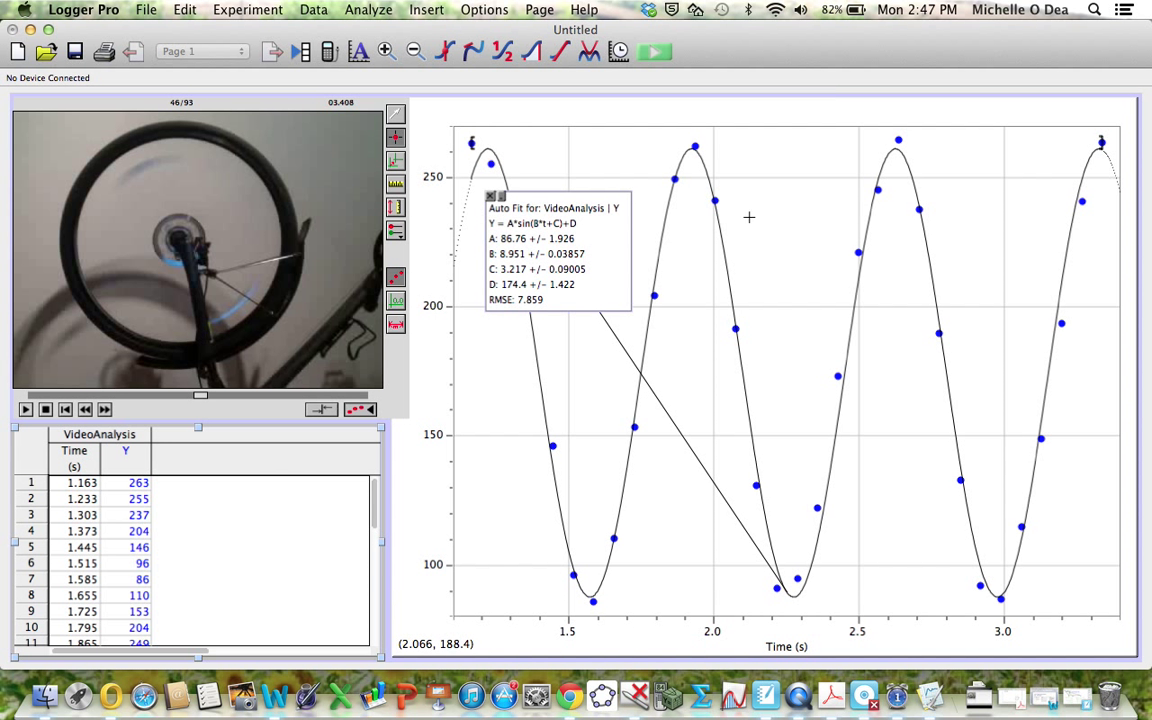